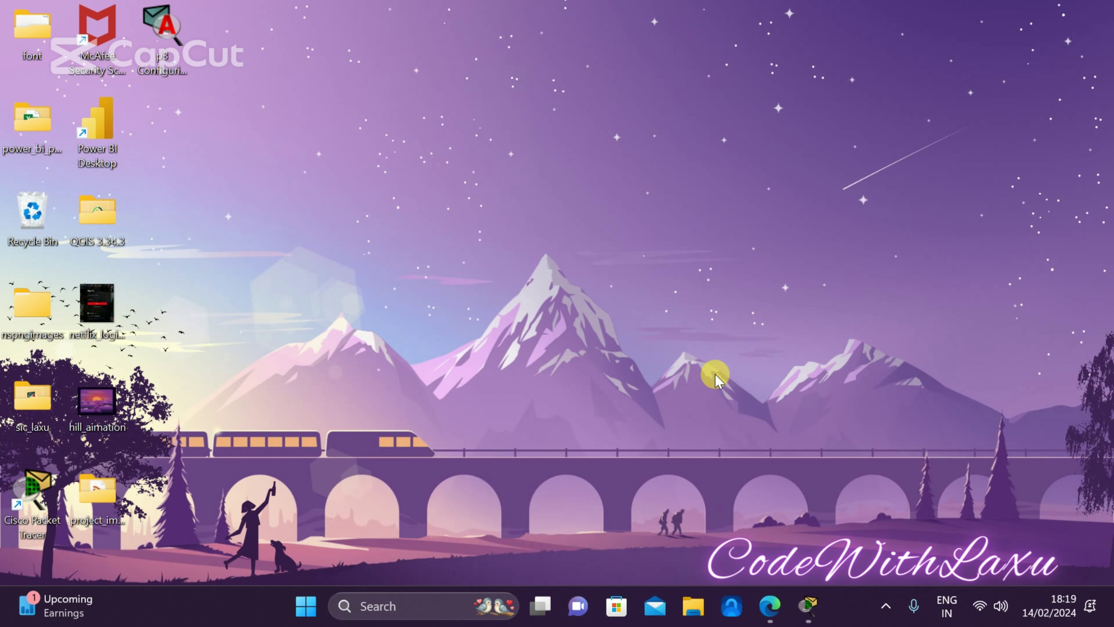
Switch to Edge and review the Security in Computing practical list in tybscit-sem-vi-syllabus.pdf, and minimize the browser.
{"action": "mouse_move", "coordinate": [771, 606]}
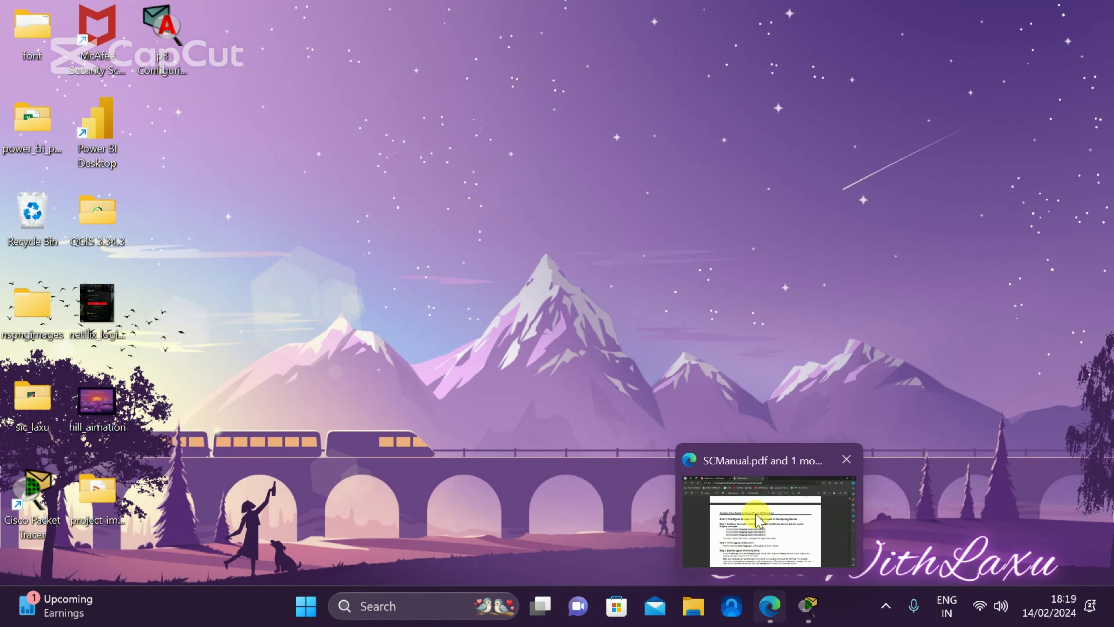
{"action": "left_click", "coordinate": [758, 521]}
{"action": "left_click", "coordinate": [219, 14]}
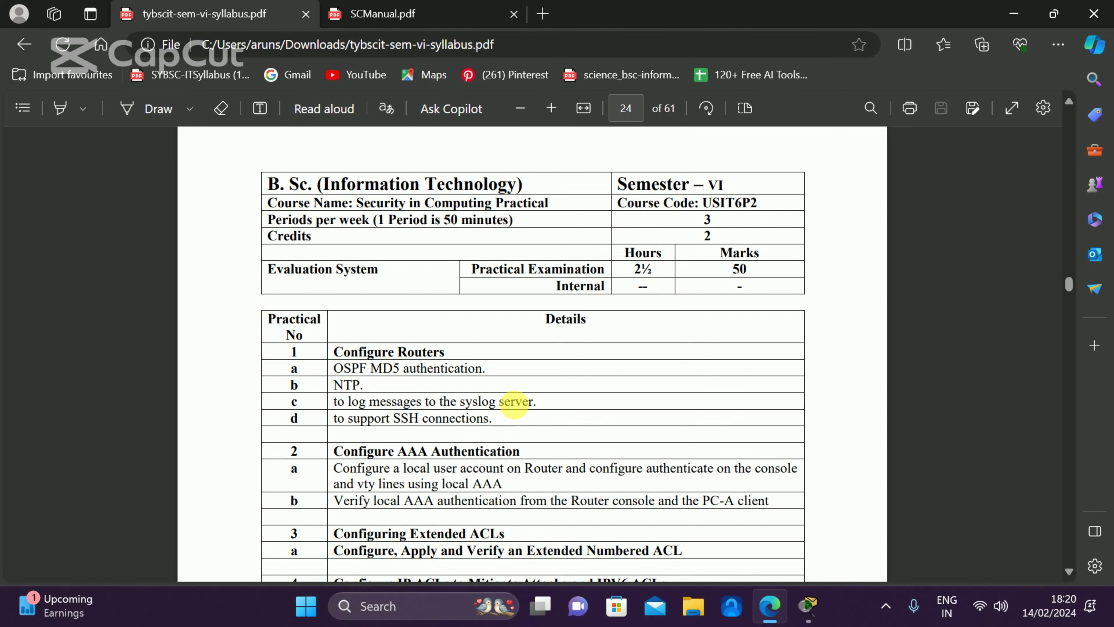
{"action": "left_click", "coordinate": [1015, 13]}
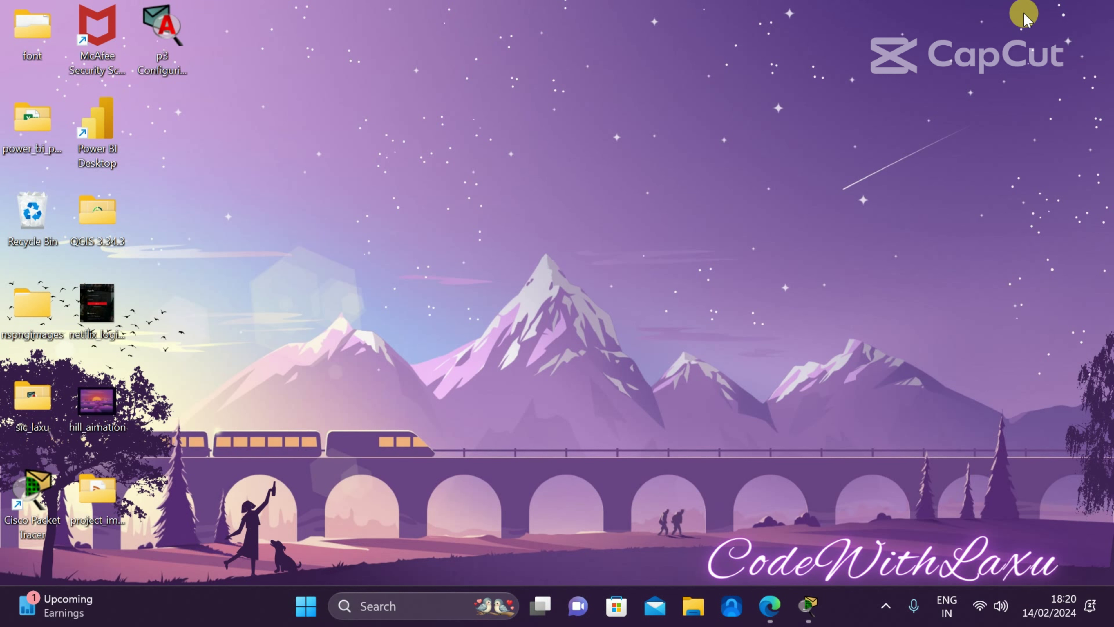
Check the network topology in Packet Tracer, and read the Step 5 instructions on timestamping log messages in SCManual.pdf in Edge.
{"action": "mouse_move", "coordinate": [807, 604]}
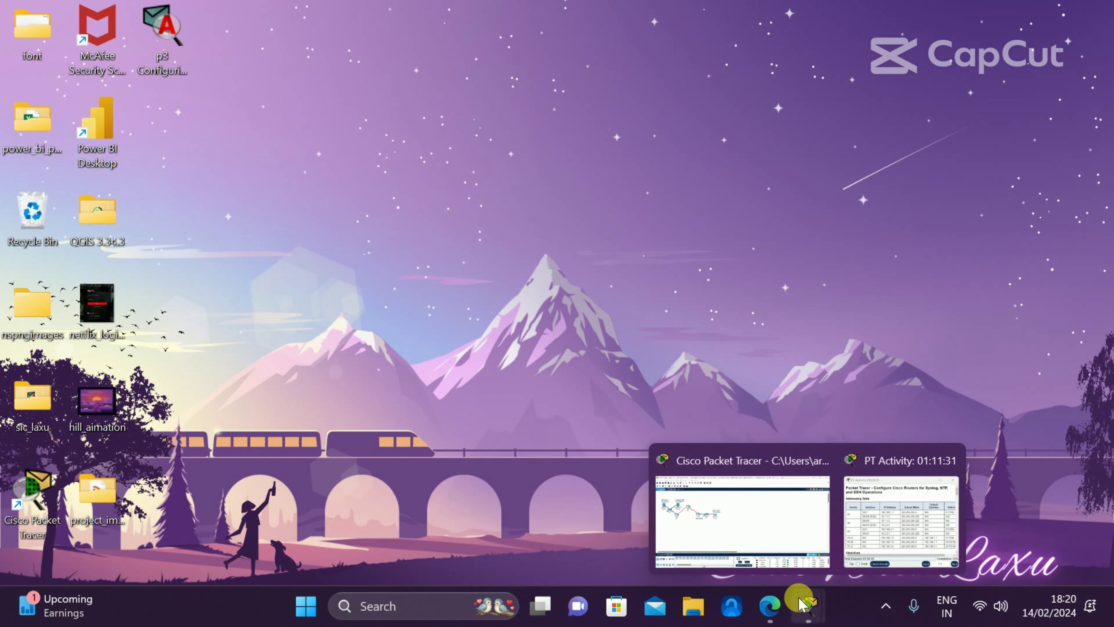
{"action": "left_click", "coordinate": [764, 531]}
{"action": "mouse_move", "coordinate": [760, 619]}
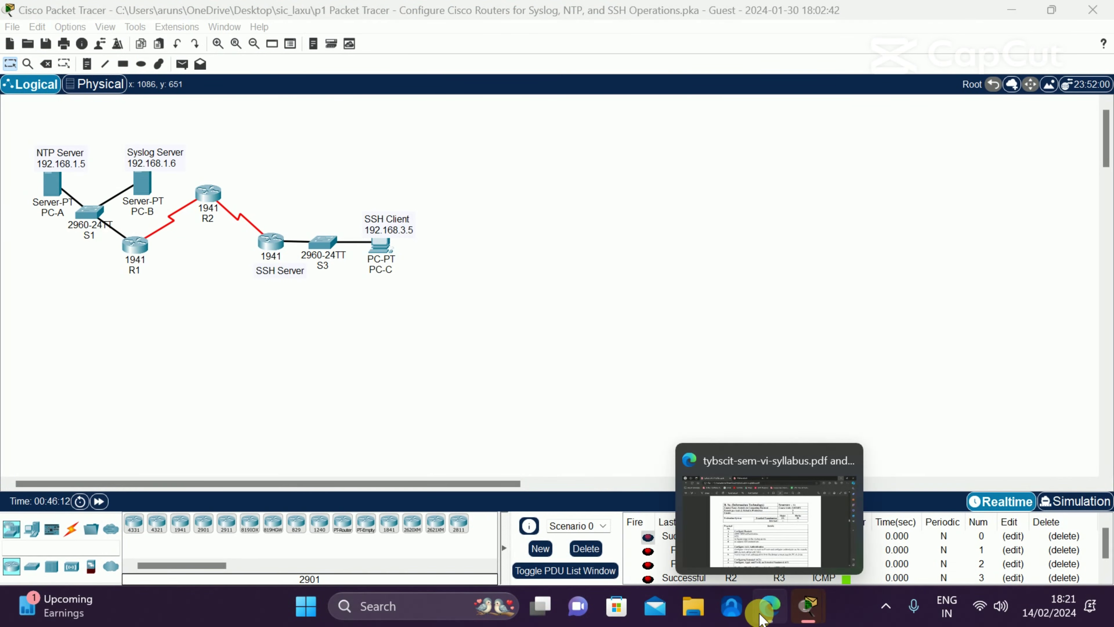
{"action": "left_click", "coordinate": [723, 466]}
{"action": "left_click", "coordinate": [372, 13]}
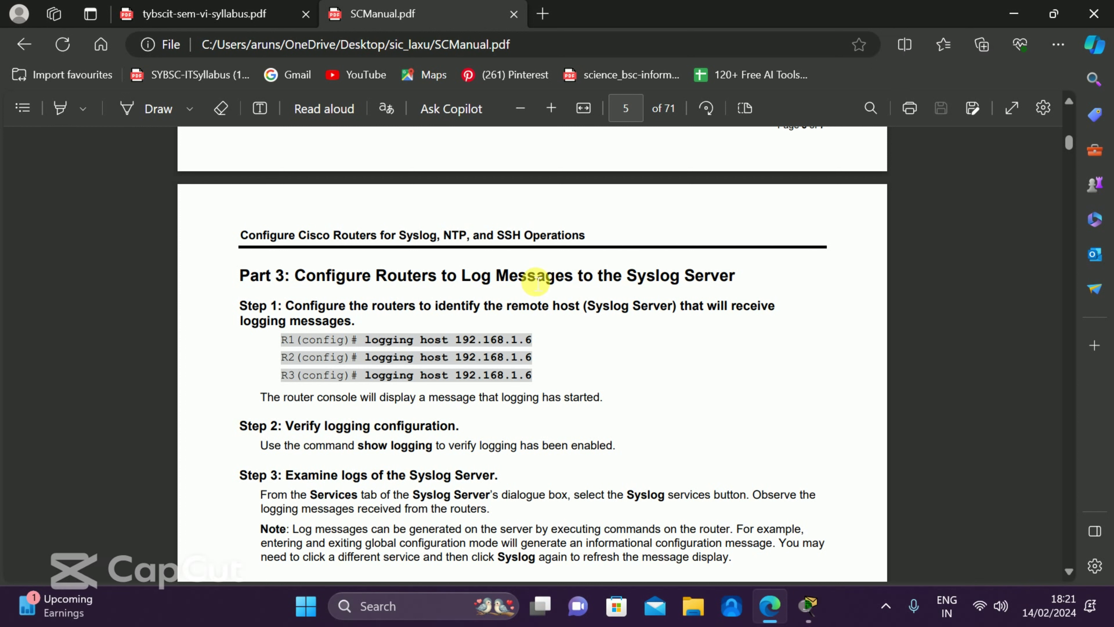
{"action": "scroll", "coordinate": [652, 294], "scroll_direction": "up", "scroll_amount": 5}
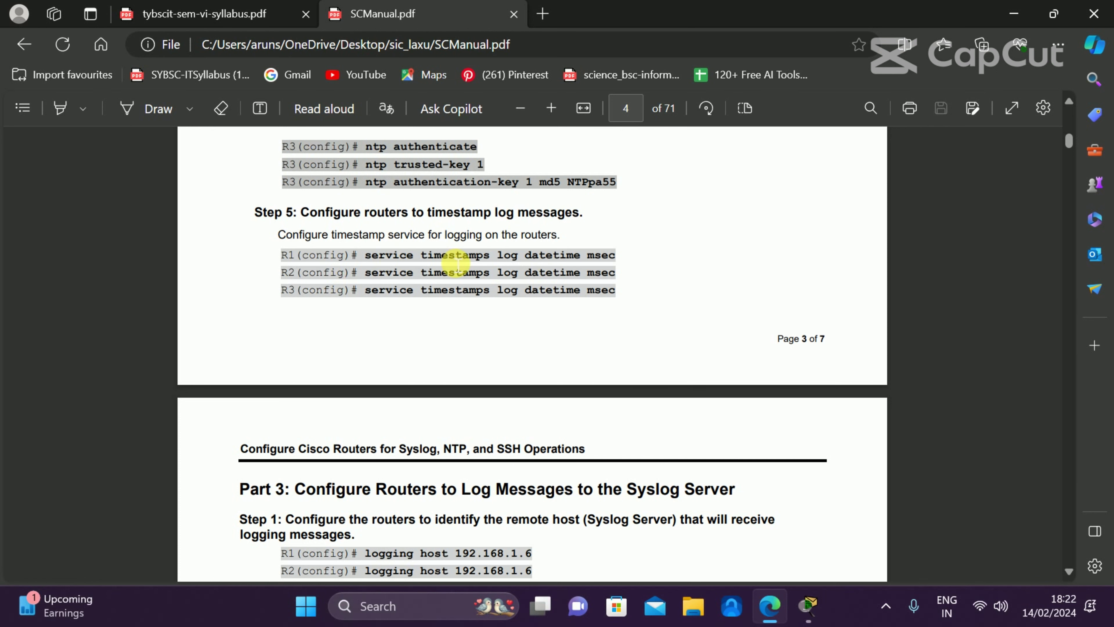
Switch to Packet Tracer and enter global configuration mode on router R1's command line.
{"action": "key", "text": "alt+Tab"}
{"action": "key", "text": "Tab"}
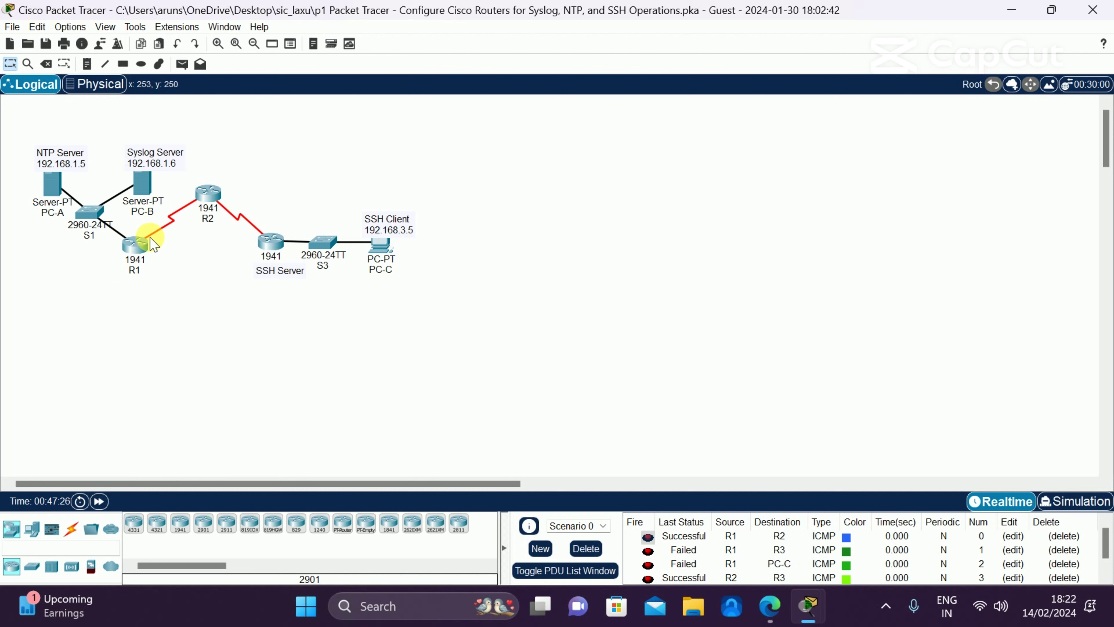
{"action": "left_click", "coordinate": [134, 248]}
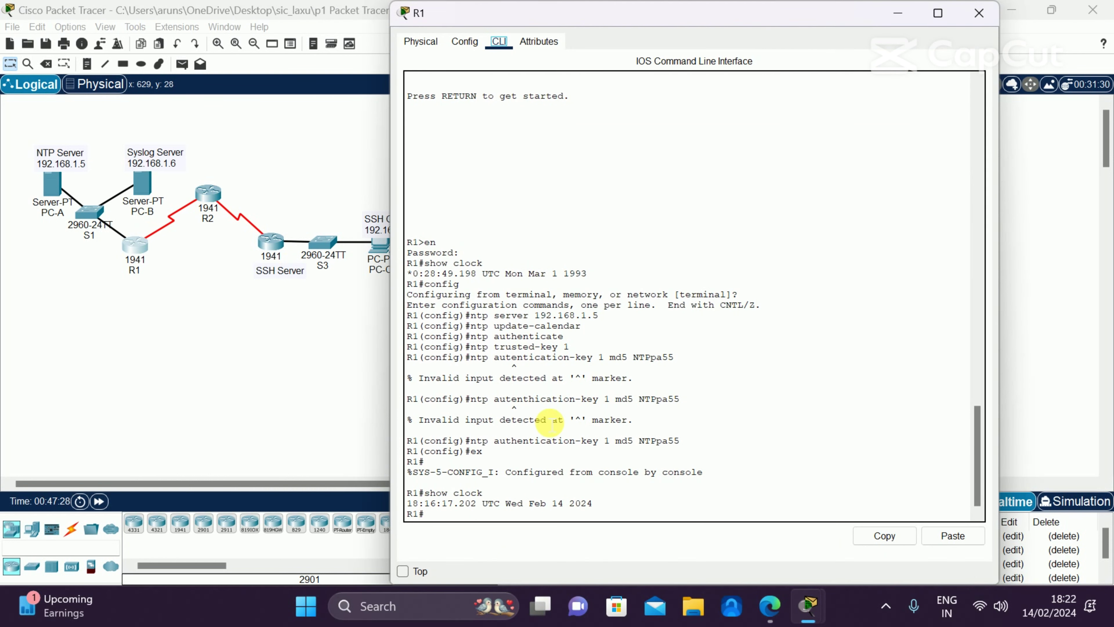
{"action": "left_click", "coordinate": [501, 523]}
{"action": "type", "text": "config"}
{"action": "key", "text": "Return"}
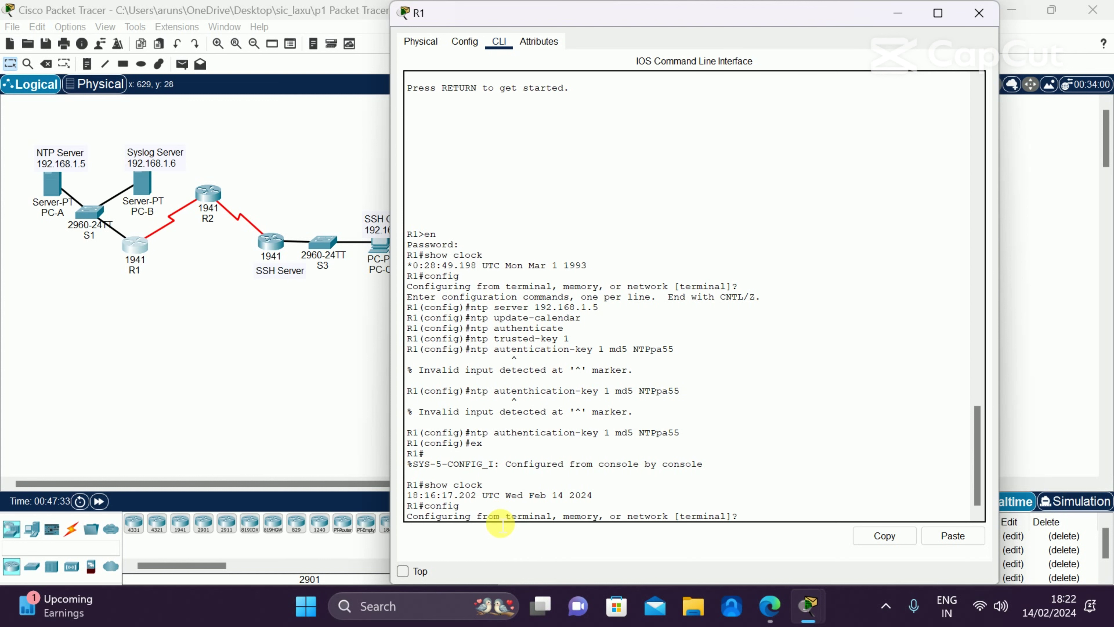
{"action": "key", "text": "Return"}
Following the manual, enable log timestamps on R1 with the command service timestamps log datetime msec.
{"action": "key", "text": "alt+Tab"}
{"action": "key", "text": "alt+Tab"}
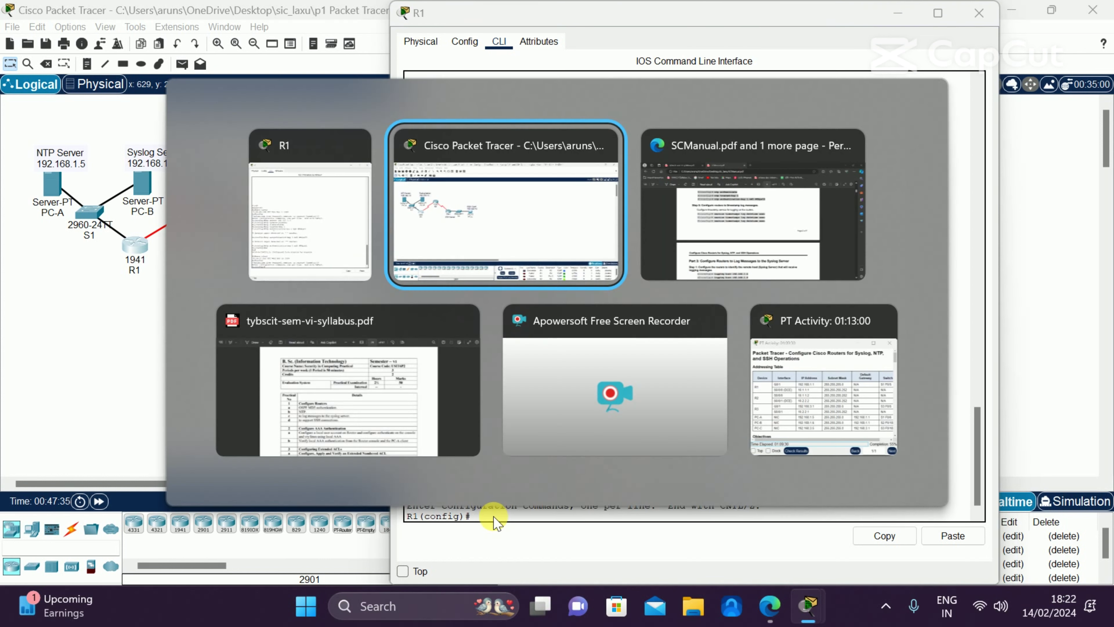
{"action": "key", "text": "alt+Tab"}
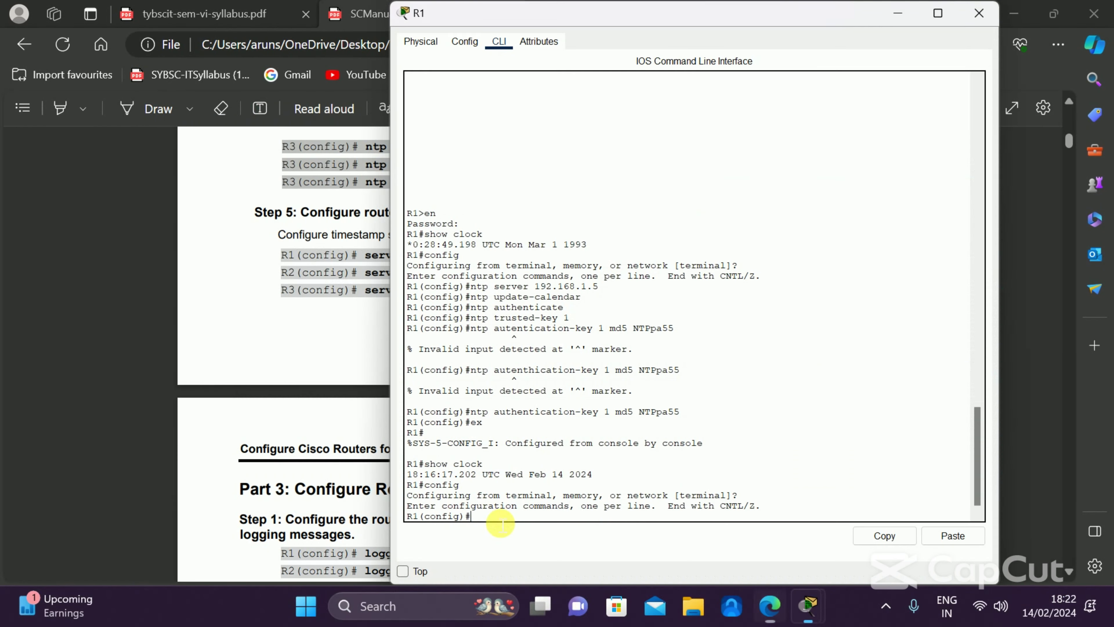
{"action": "type", "text": "service timestamps"}
{"action": "key", "text": "alt+Tab"}
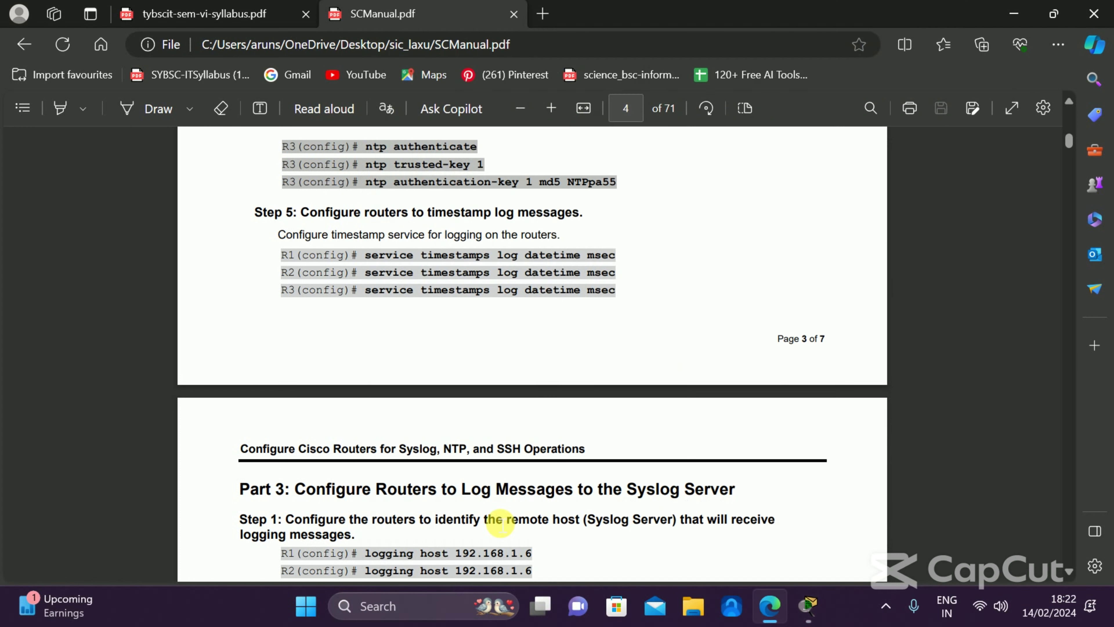
{"action": "key", "text": "alt+Tab"}
{"action": "type", "text": "log"}
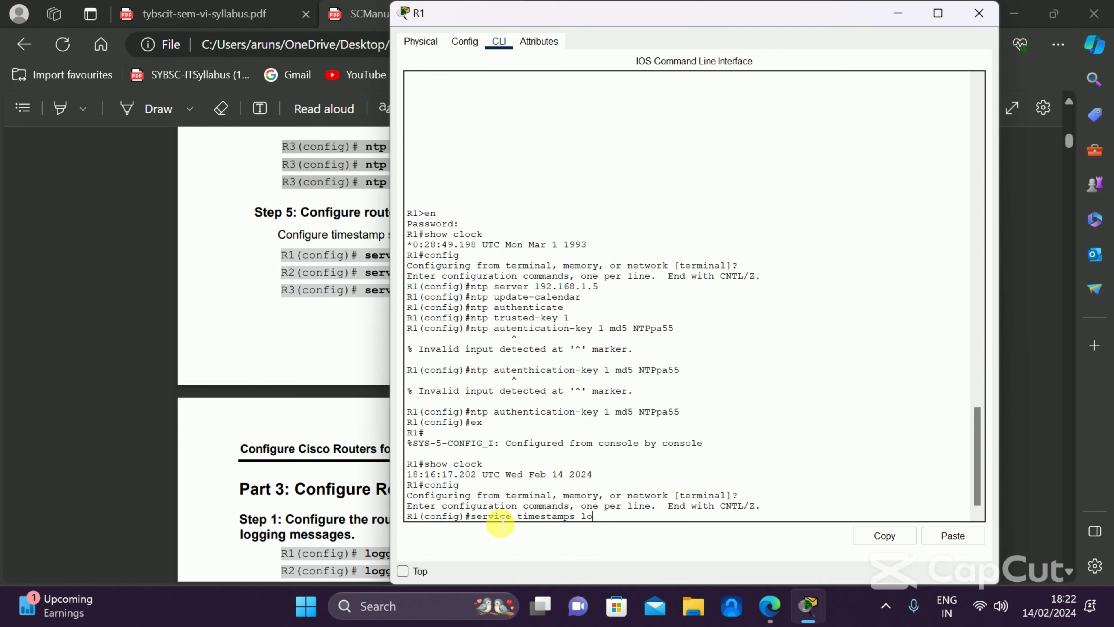
{"action": "type", "text": " datetime msce"}
{"action": "key", "text": "BackSpace"}
{"action": "key", "text": "BackSpace"}
{"action": "type", "text": "ec"}
{"action": "key", "text": "Return"}
Open router R2's command line from the topology and enter global configuration mode.
{"action": "key", "text": "alt+Tab"}
{"action": "key", "text": "alt+Tab"}
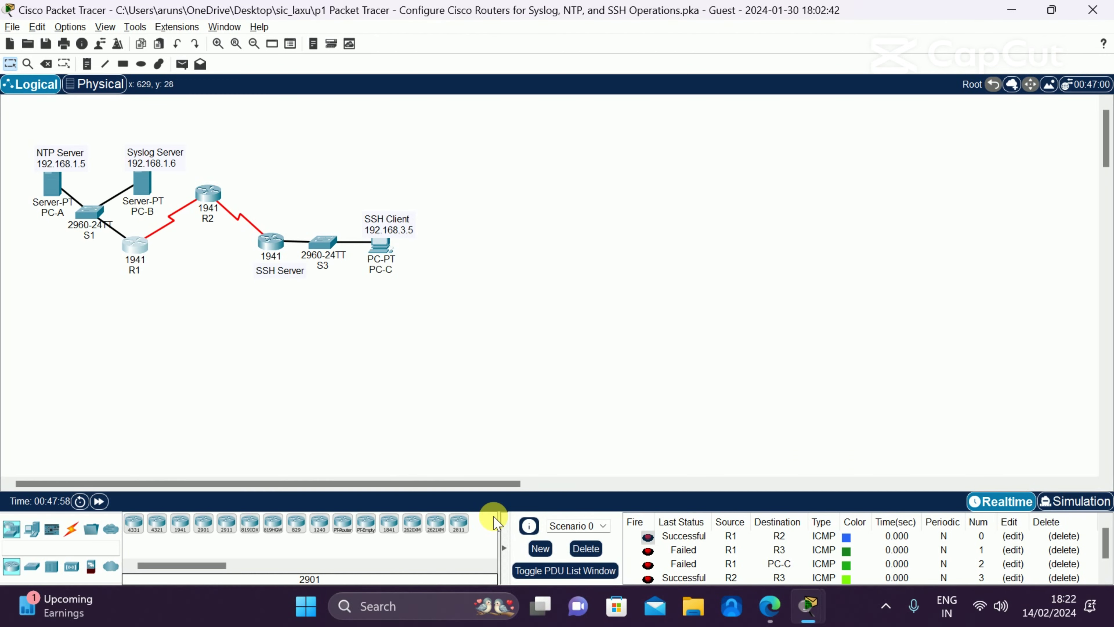
{"action": "left_click", "coordinate": [224, 196]}
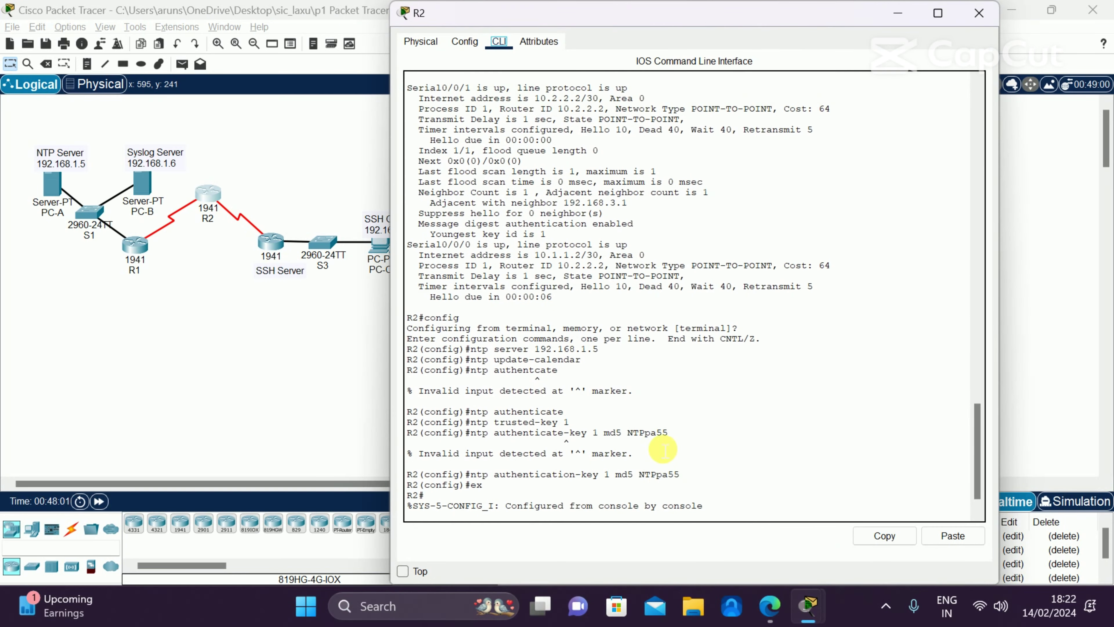
{"action": "scroll", "coordinate": [663, 450], "scroll_direction": "down", "scroll_amount": 1}
{"action": "type", "text": "config"}
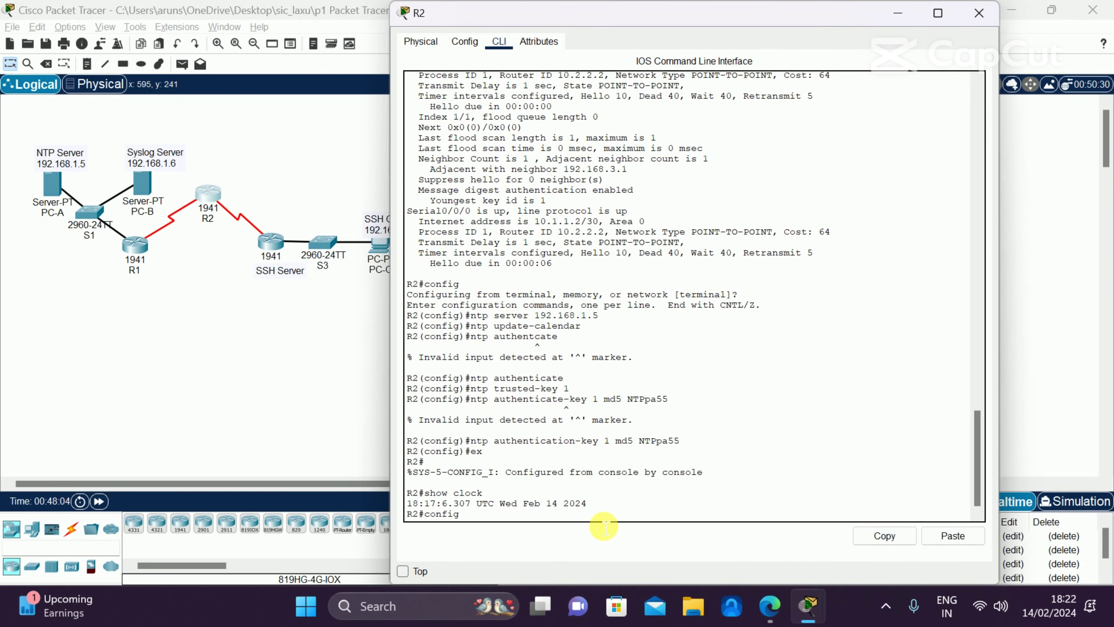
{"action": "key", "text": "Return"}
{"action": "key", "text": "Return"}
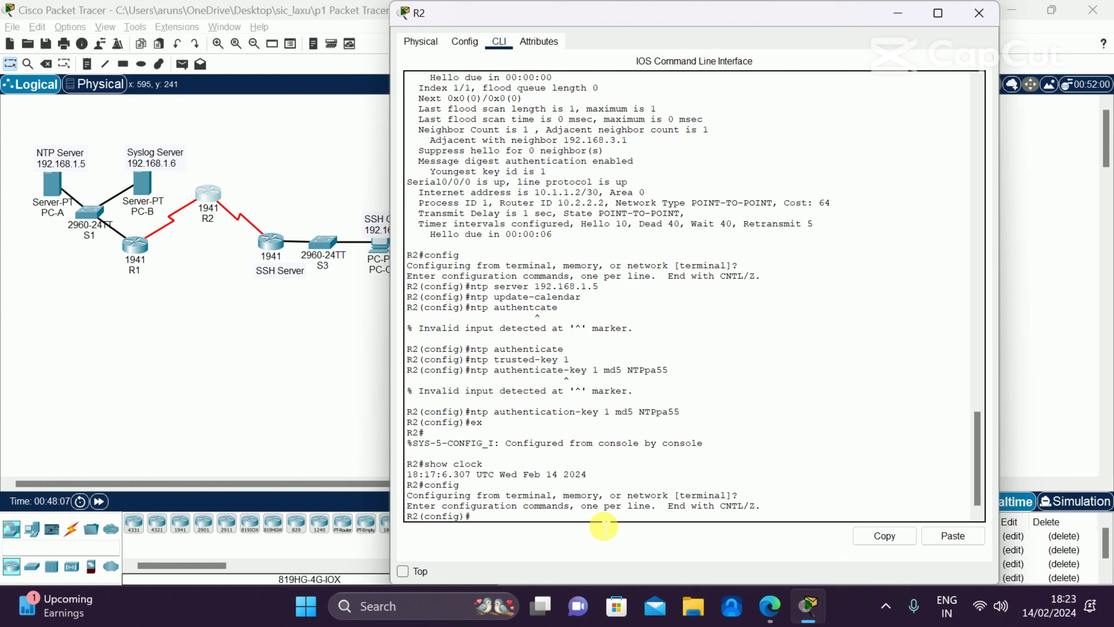
Arrange a reduced SCManual.pdf window beside R2's command-line window, with the Packet Tracer workspace maximized behind them.
{"action": "key", "text": "alt+Tab"}
{"action": "key", "text": "Tab"}
{"action": "key", "text": "Tab"}
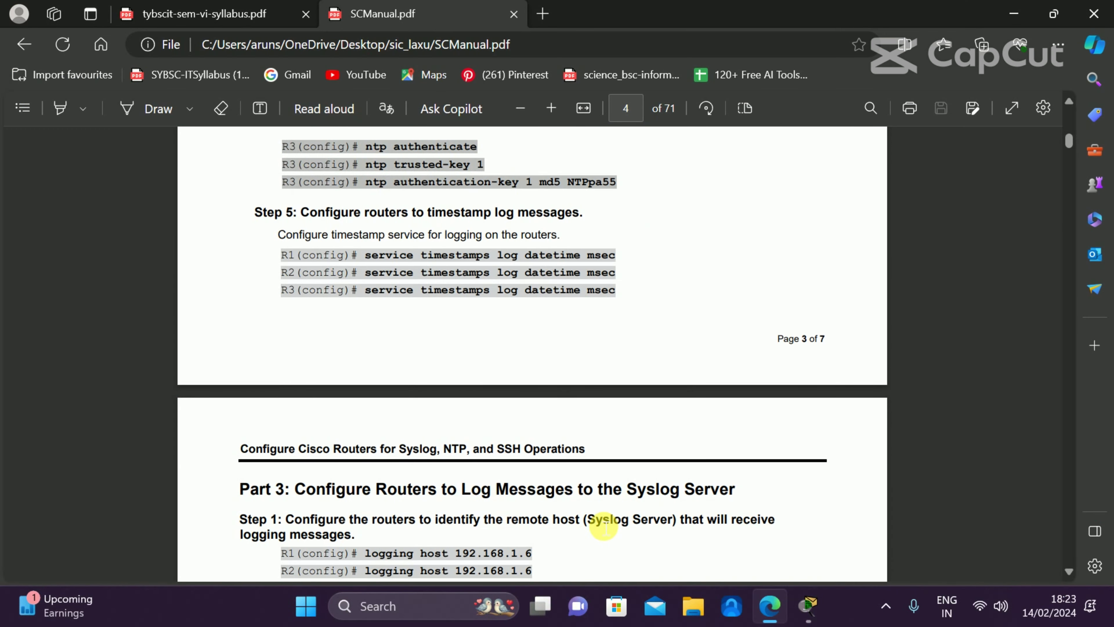
{"action": "key", "text": "alt+Tab"}
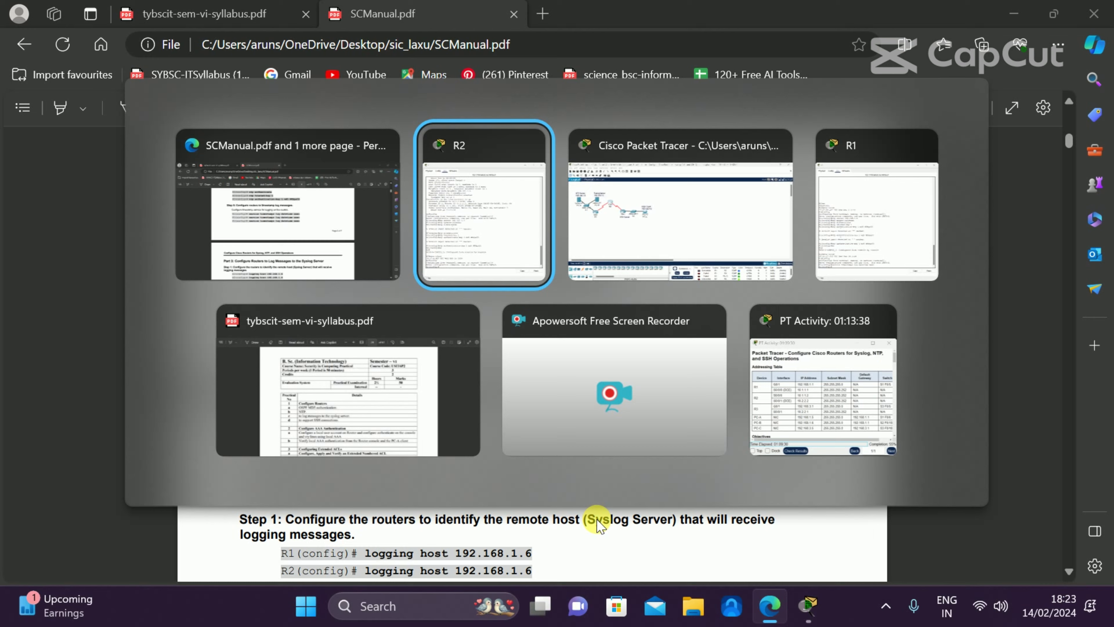
{"action": "key", "text": "Tab"}
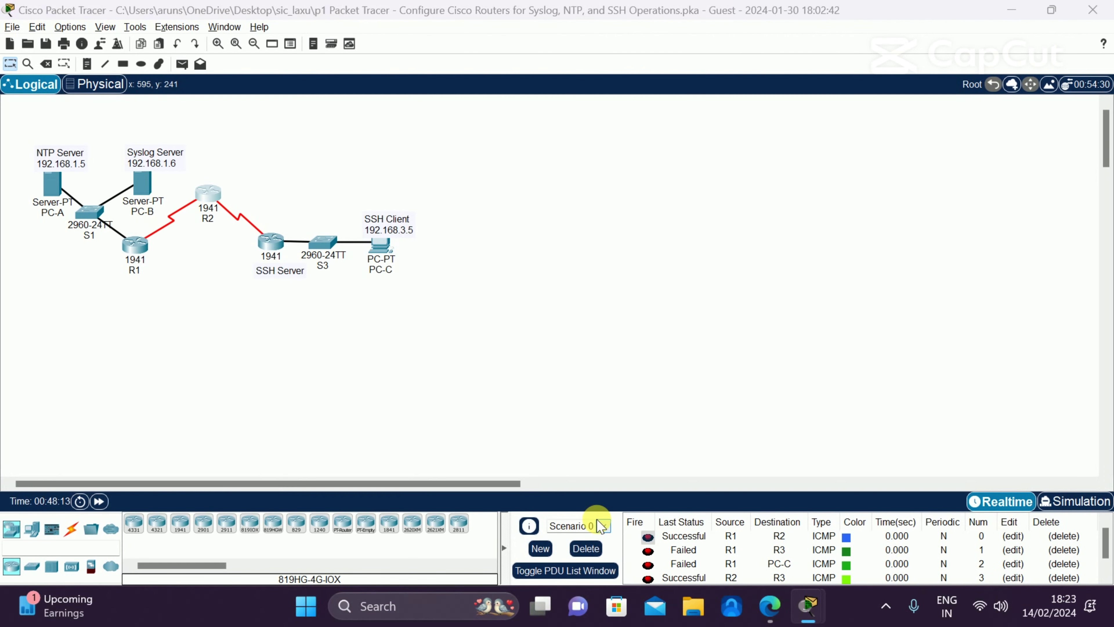
{"action": "key", "text": "alt+Tab"}
{"action": "key", "text": "Tab"}
{"action": "key", "text": "Left"}
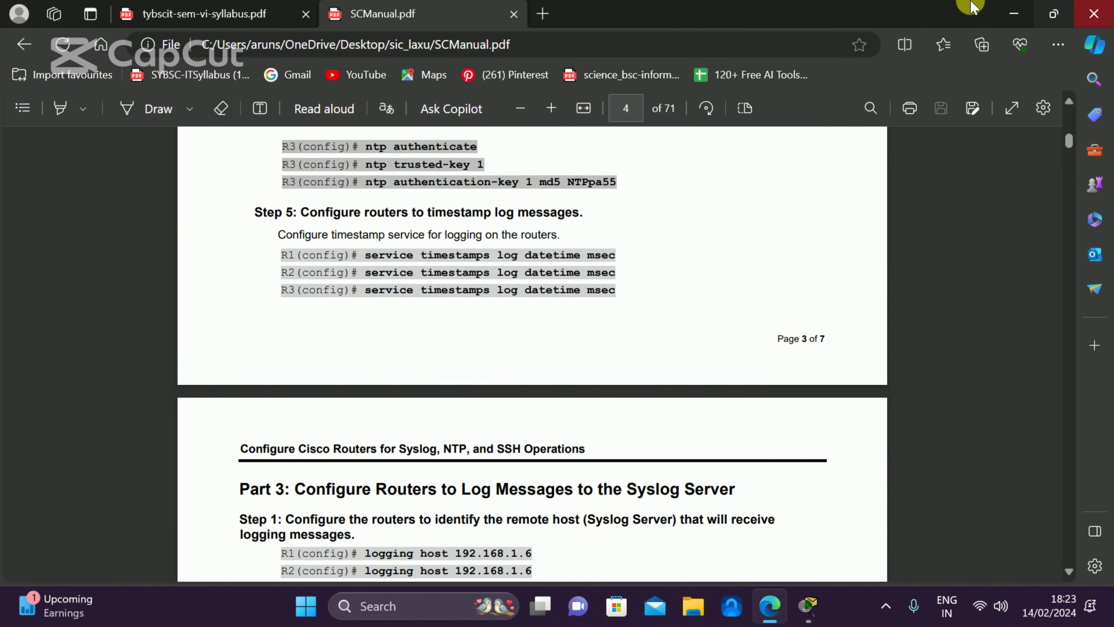
{"action": "key", "text": "alt+Tab"}
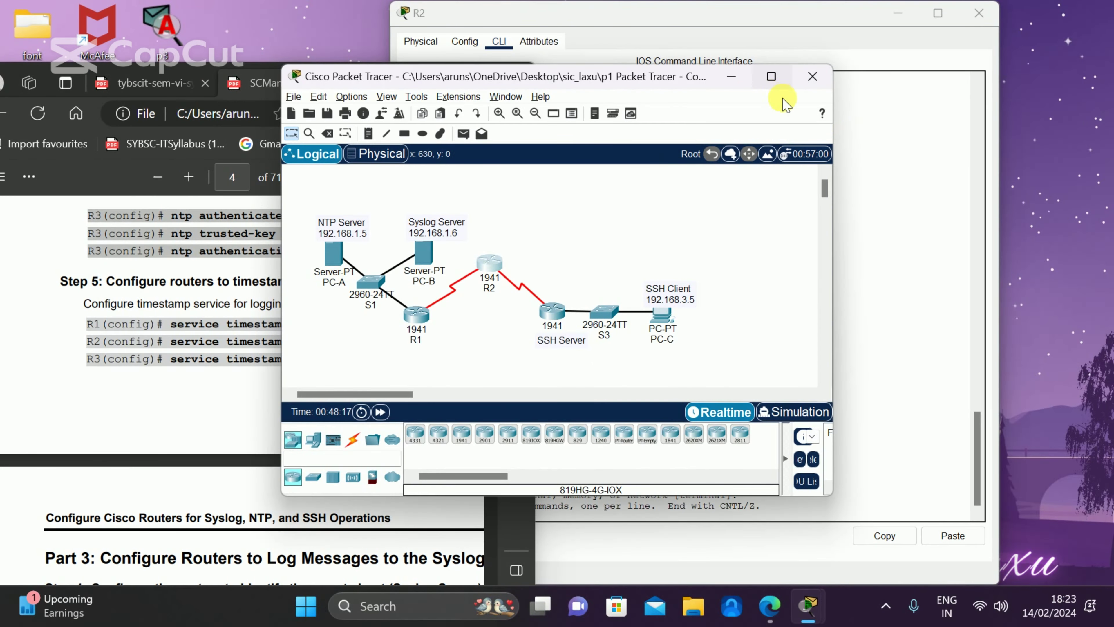
{"action": "left_click", "coordinate": [772, 77]}
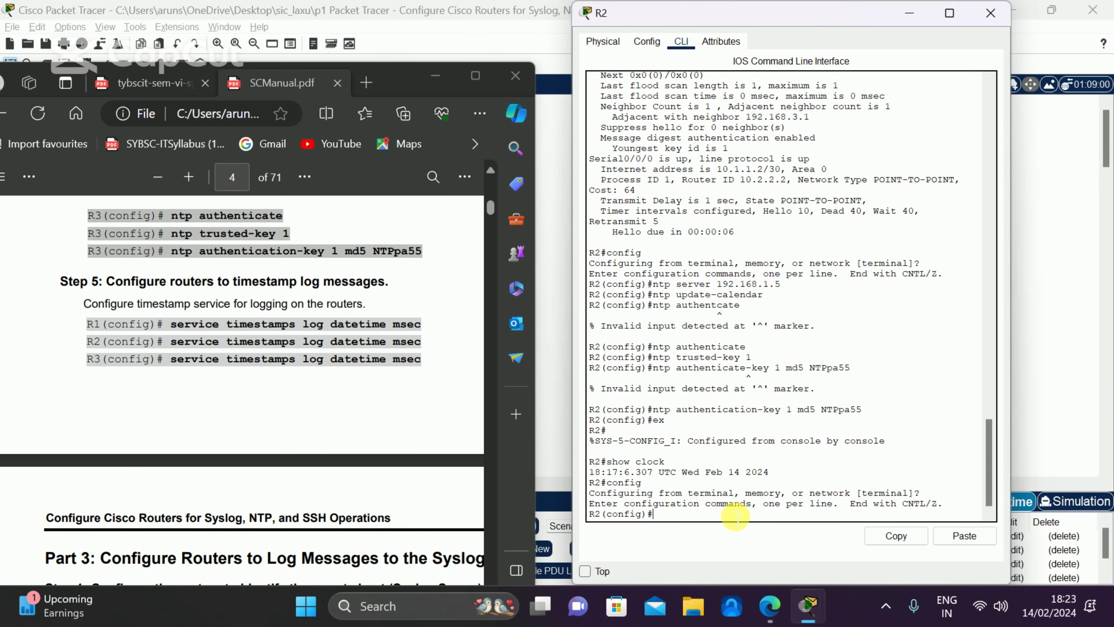
Enable log timestamps on R2 with the command service timestamps log datetime msec.
{"action": "type", "text": "service timestamops"}
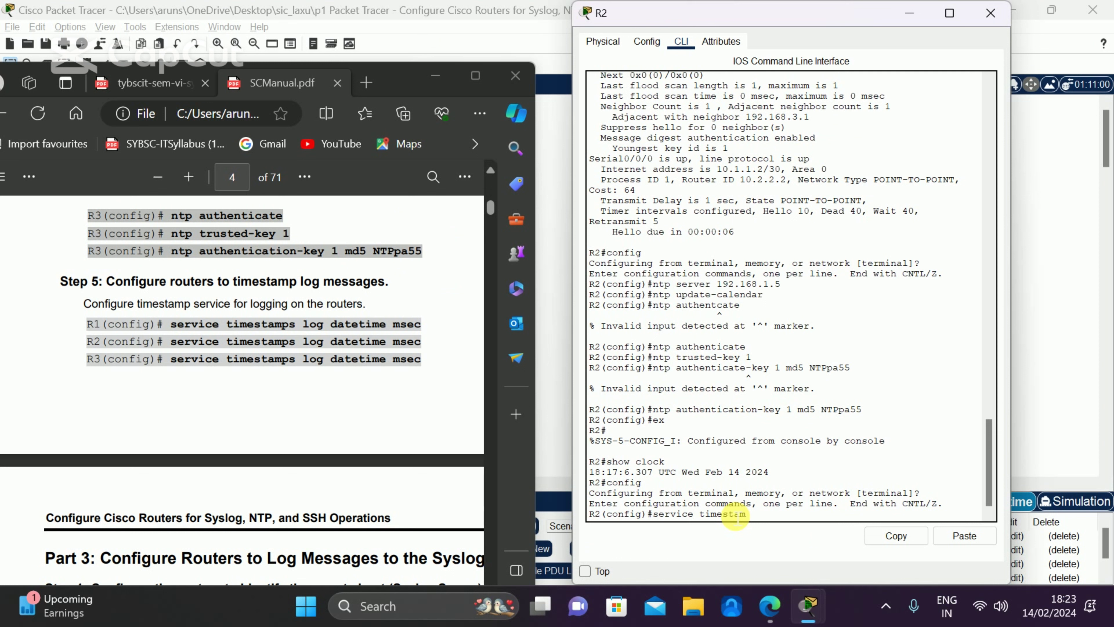
{"action": "key", "text": "BackSpace"}
{"action": "key", "text": "BackSpace"}
{"action": "key", "text": "BackSpace"}
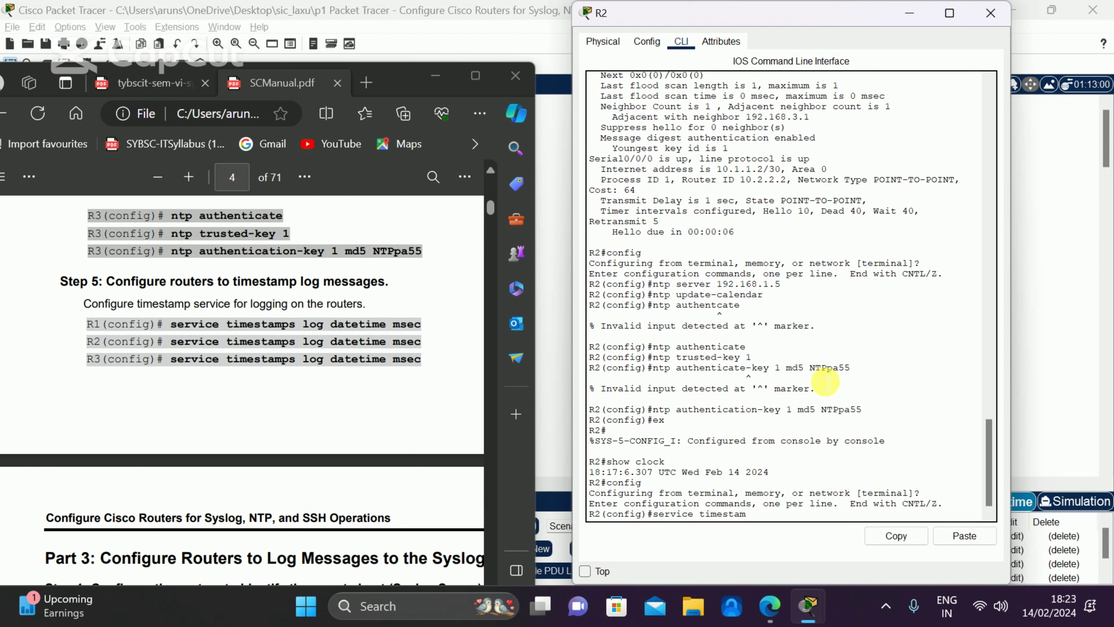
{"action": "type", "text": "ps log datetime msec"}
{"action": "key", "text": "Return"}
Open the command line of router R3, labelled SSH Server in the topology, and enter global configuration mode.
{"action": "key", "text": "alt+Tab"}
{"action": "key", "text": "alt+Tab"}
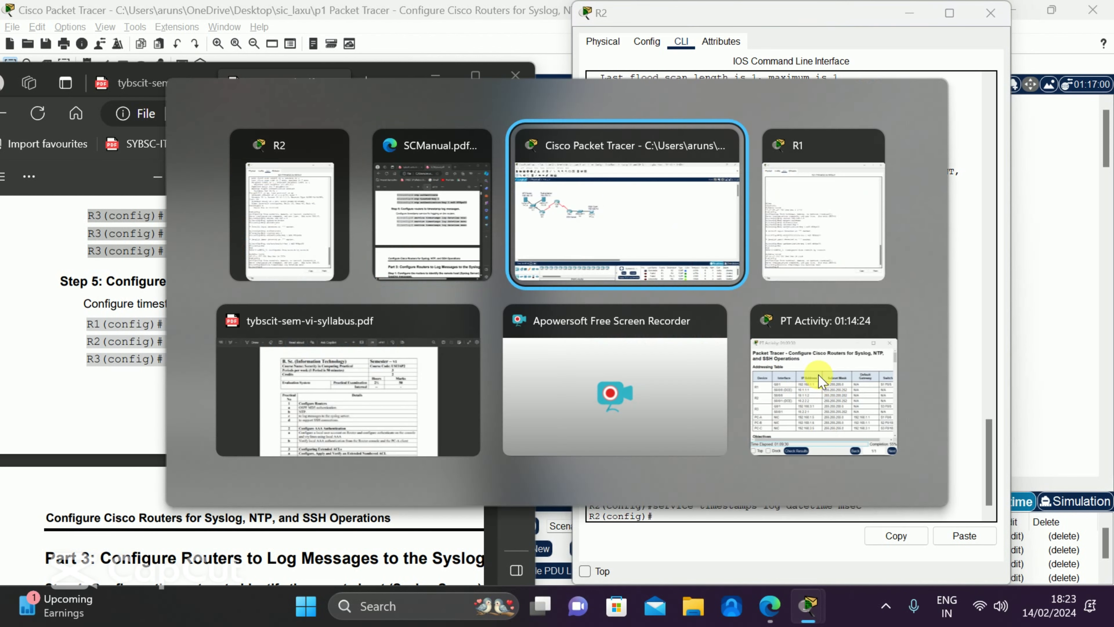
{"action": "key", "text": "alt+Tab"}
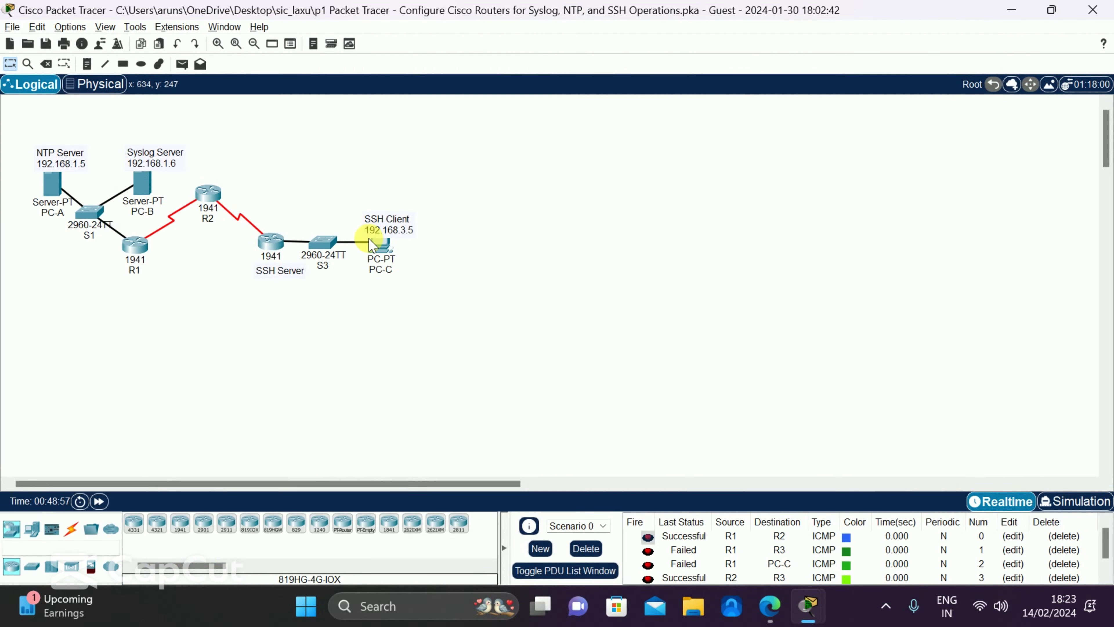
{"action": "left_click", "coordinate": [272, 241]}
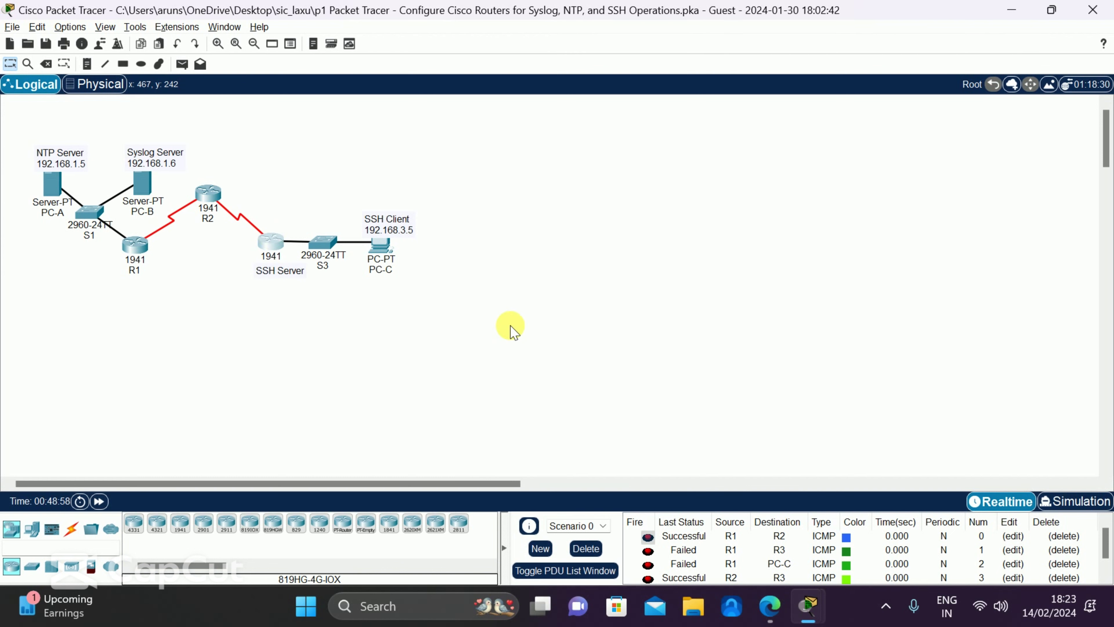
{"action": "type", "text": "show clock"}
{"action": "key", "text": "Return"}
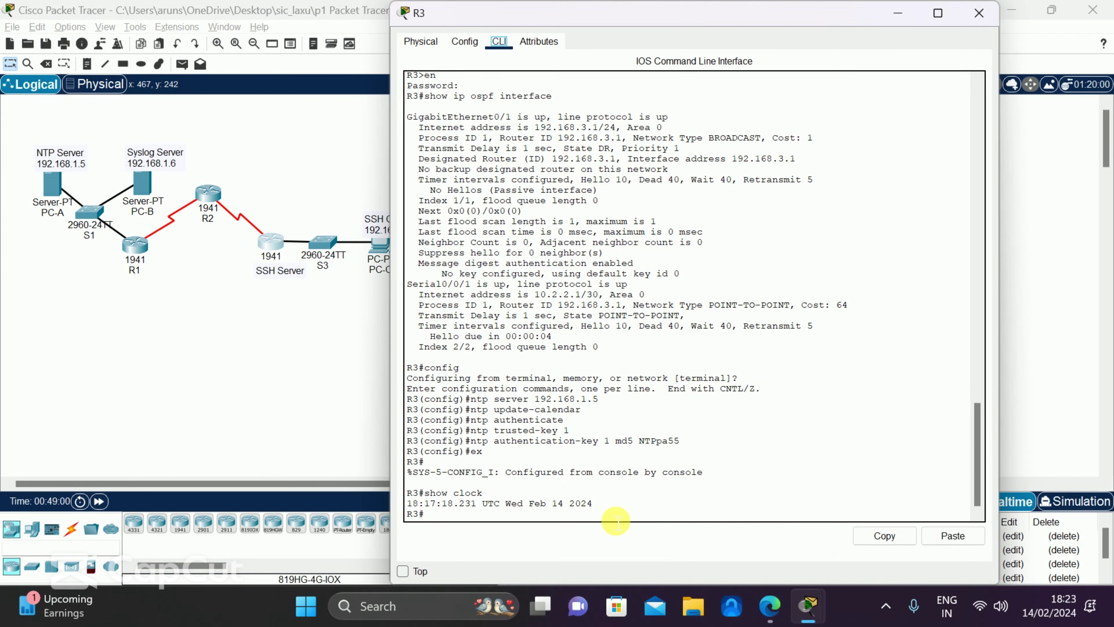
{"action": "type", "text": "config"}
{"action": "key", "text": "Return"}
{"action": "key", "text": "Return"}
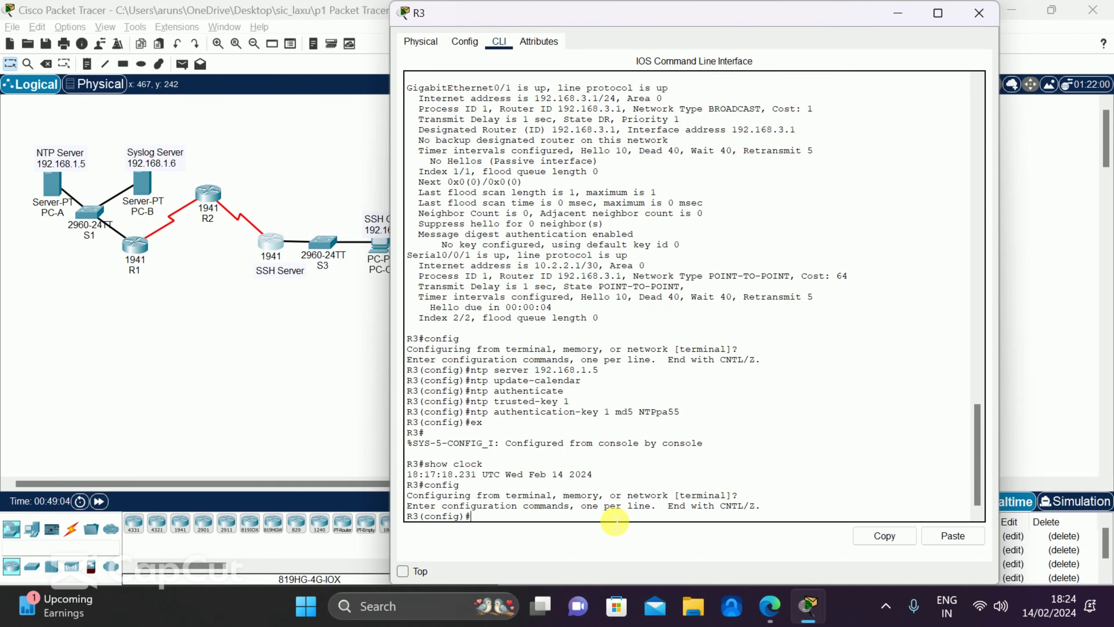
Enable log timestamps on R3 with the command service timestamps log datetime msec, and return to SCManual.pdf.
{"action": "key", "text": "alt+Tab"}
{"action": "key", "text": "alt+Tab"}
{"action": "key", "text": "alt+Tab"}
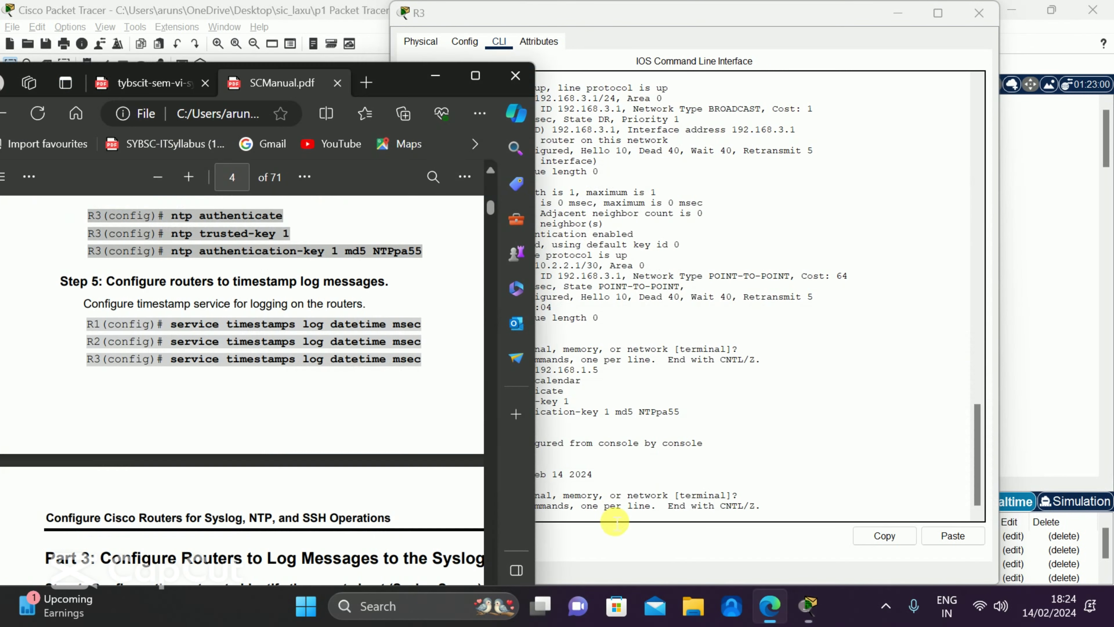
{"action": "key", "text": "alt+Tab"}
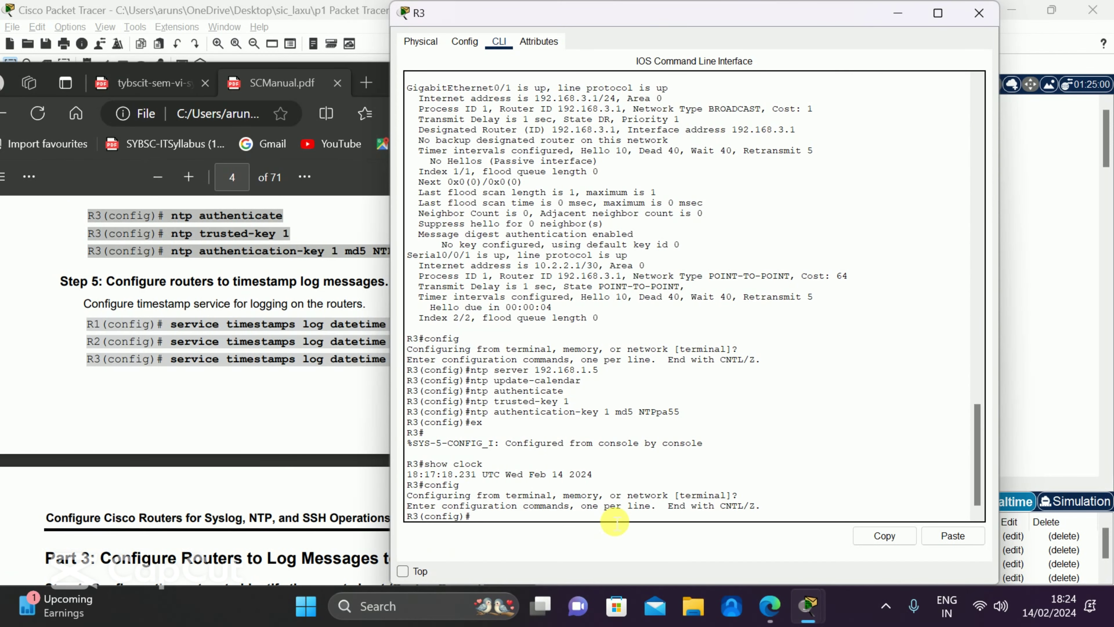
{"action": "type", "text": "service tie"}
{"action": "key", "text": "BackSpace"}
{"action": "type", "text": "mestamps"}
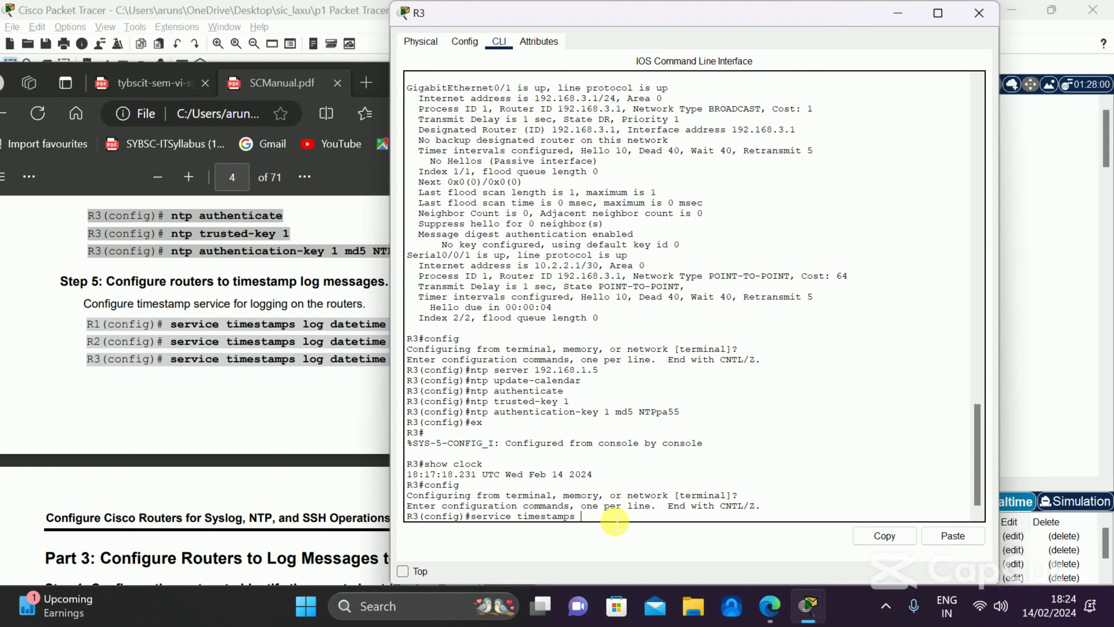
{"action": "type", "text": " log datetime msec"}
{"action": "key", "text": "Return"}
{"action": "key", "text": "alt+Tab"}
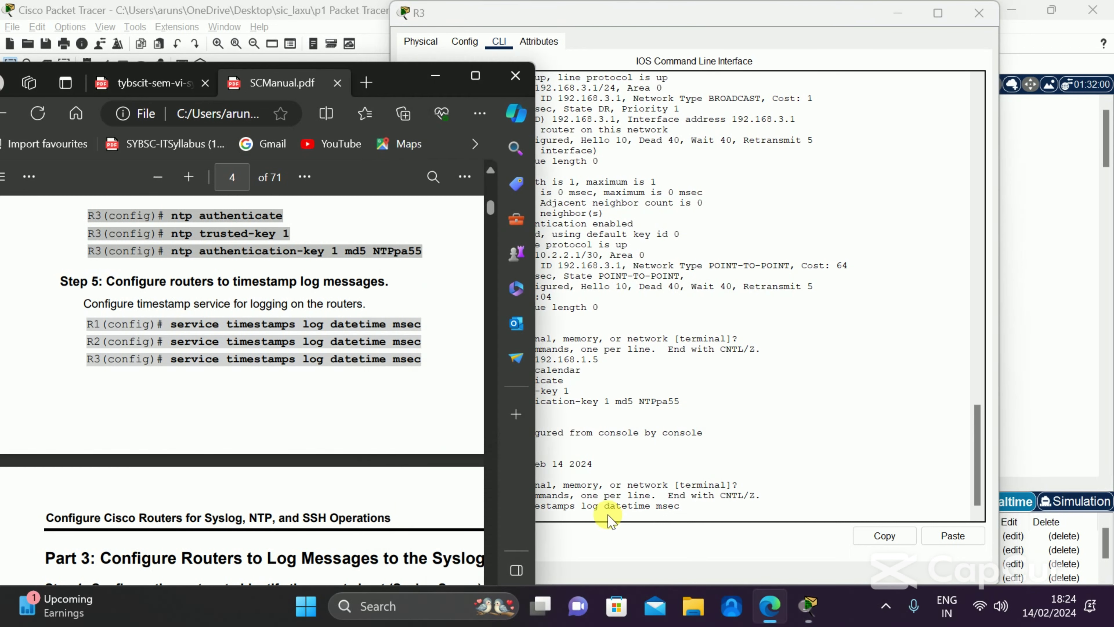
Bring up Part 3, on logging router messages to the Syslog Server, in SCManual.pdf and maximize the manual's window.
{"action": "key", "text": "alt+Tab"}
{"action": "key", "text": "Tab"}
{"action": "key", "text": "alt+shift+Tab"}
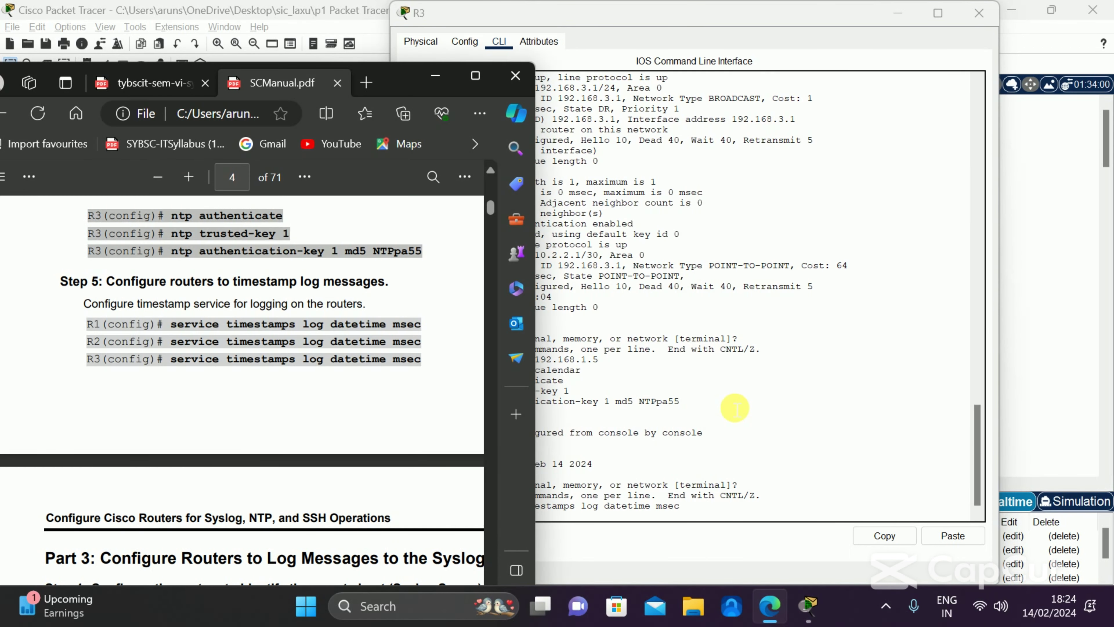
{"action": "scroll", "coordinate": [736, 410], "scroll_direction": "down", "scroll_amount": 1}
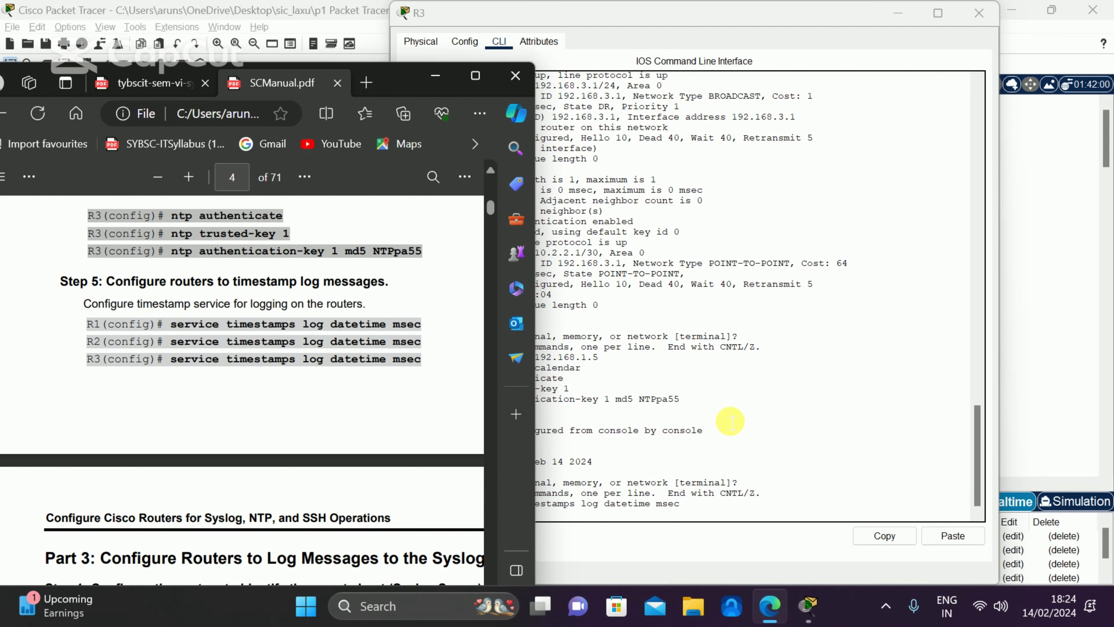
{"action": "scroll", "coordinate": [318, 381], "scroll_direction": "down", "scroll_amount": 3}
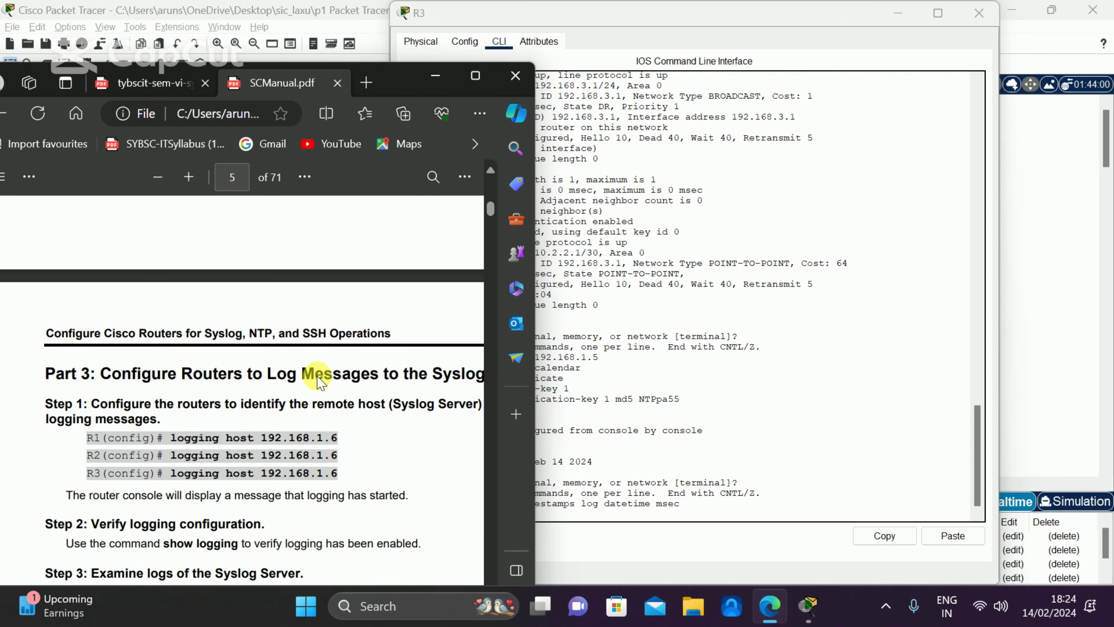
{"action": "left_click", "coordinate": [475, 76]}
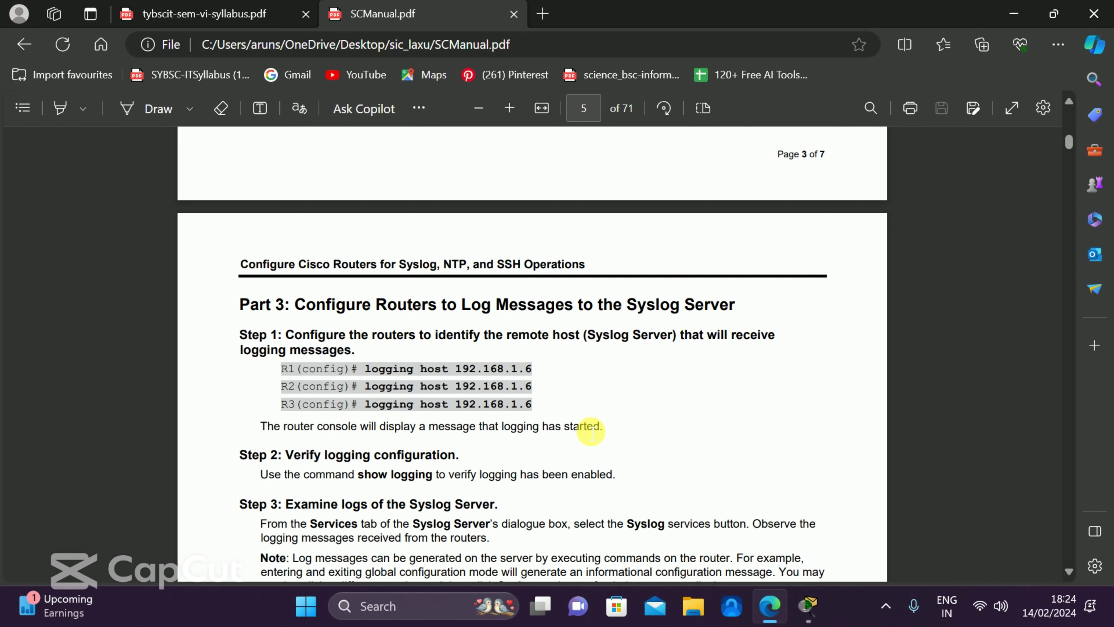
Switch to Packet Tracer, check the network details of Syslog Server PC-B, and open router R1's command line.
{"action": "key", "text": "alt+Tab"}
{"action": "key", "text": "alt+Tab"}
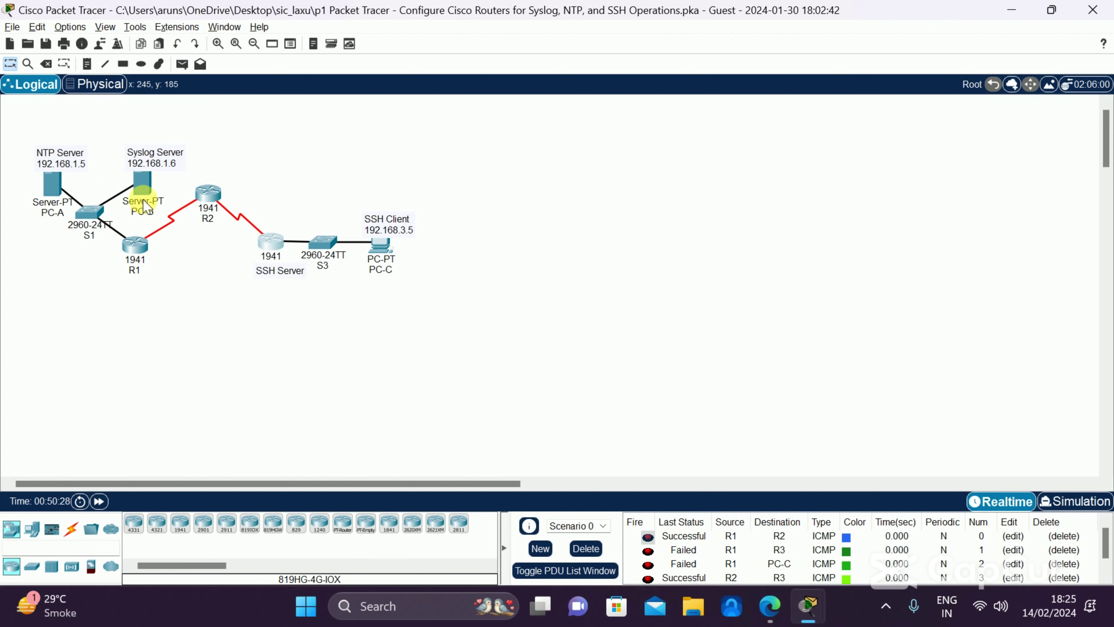
{"action": "mouse_move", "coordinate": [143, 200]}
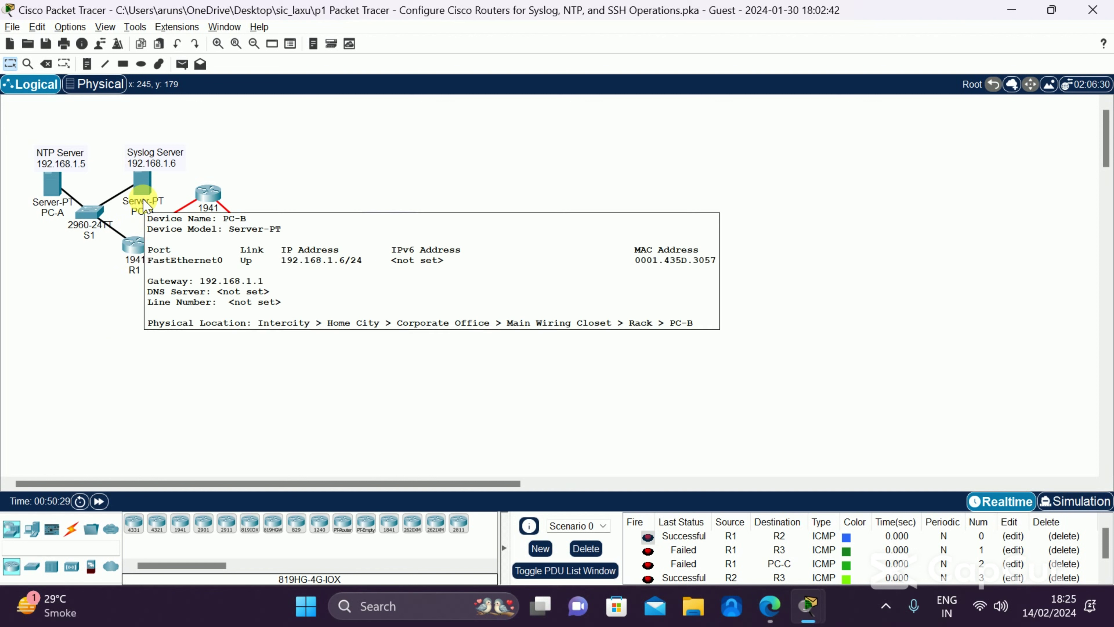
{"action": "left_click", "coordinate": [132, 248]}
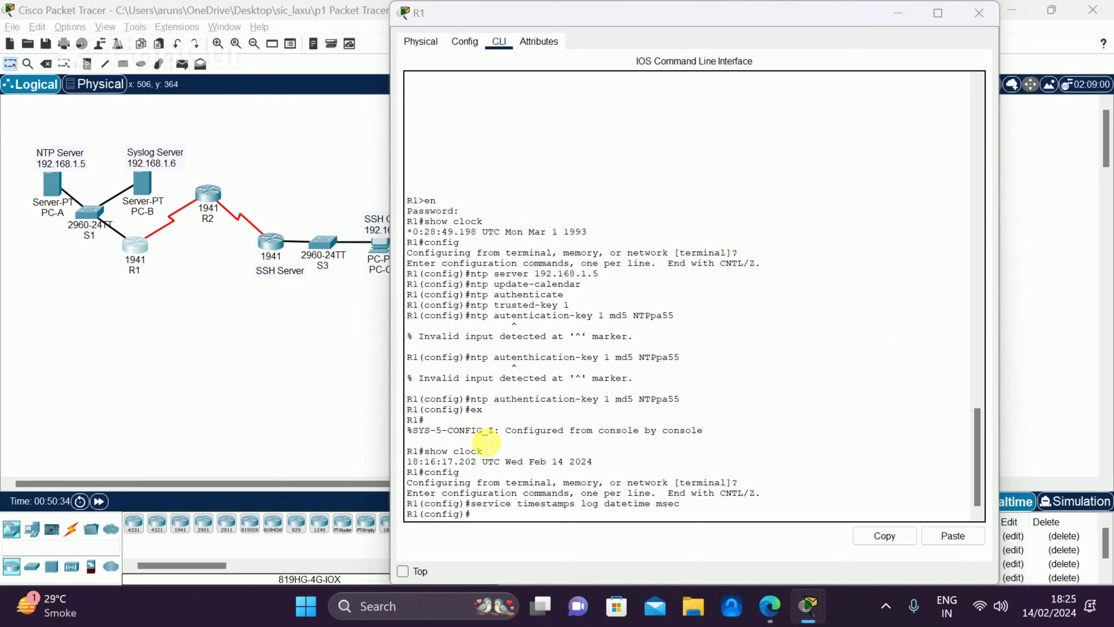
Check the logging command in SCManual.pdf and run logging host 192.168.1.6 in R1's global configuration mode.
{"action": "key", "text": "alt+Tab"}
{"action": "key", "text": "alt+Tab"}
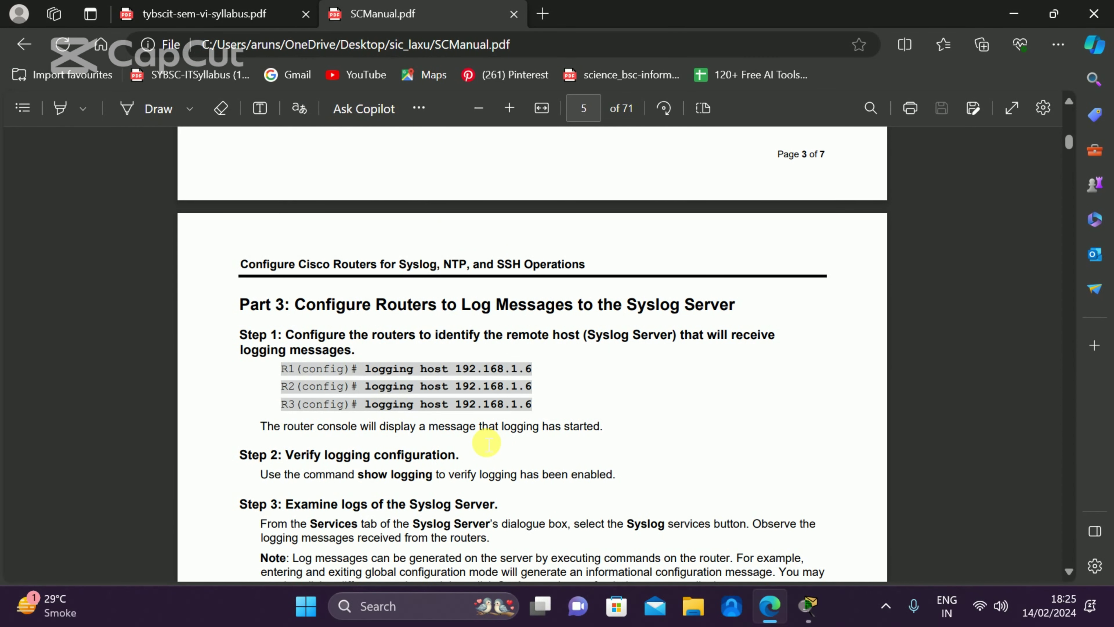
{"action": "key", "text": "alt+Tab"}
{"action": "type", "text": "l"}
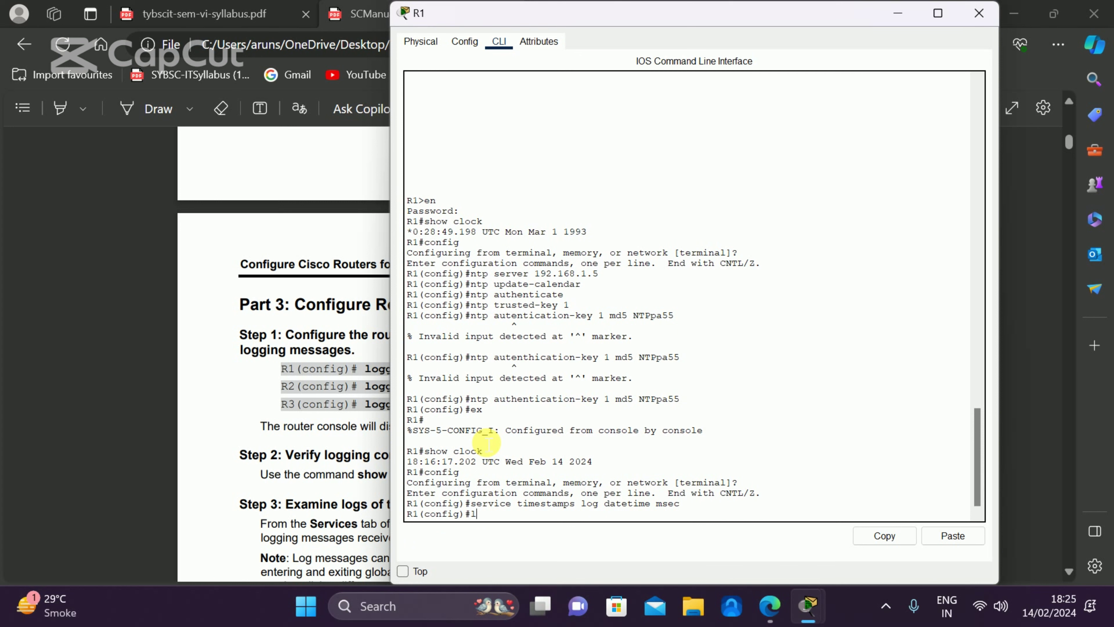
{"action": "type", "text": "ogging host"}
{"action": "key", "text": "alt+Tab"}
{"action": "key", "text": "alt+Tab"}
{"action": "key", "text": "Tab"}
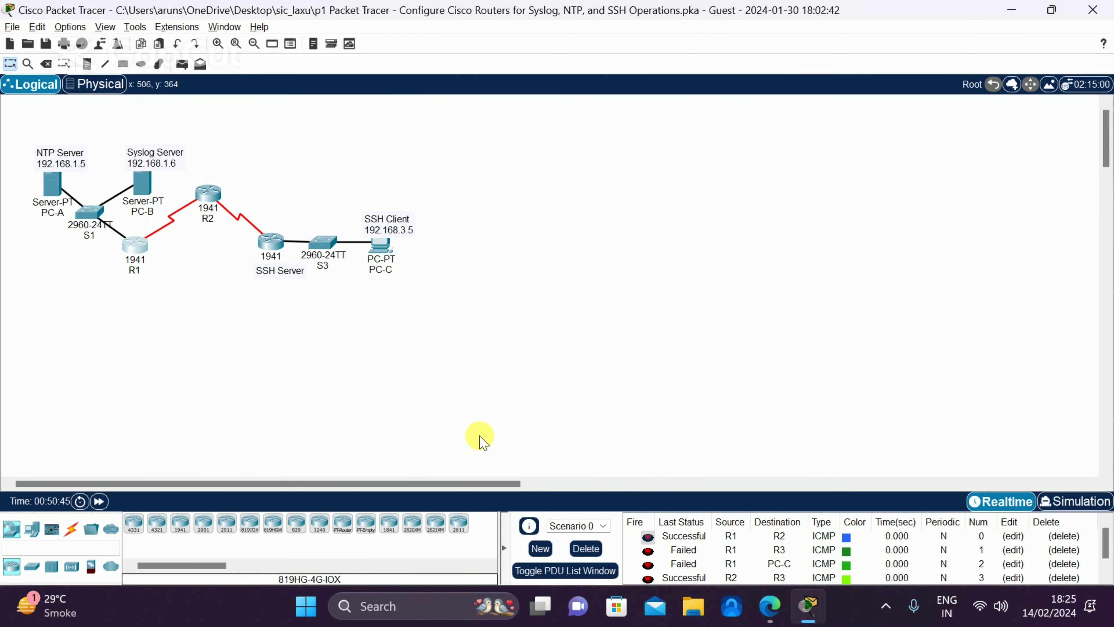
{"action": "key", "text": "alt+Tab"}
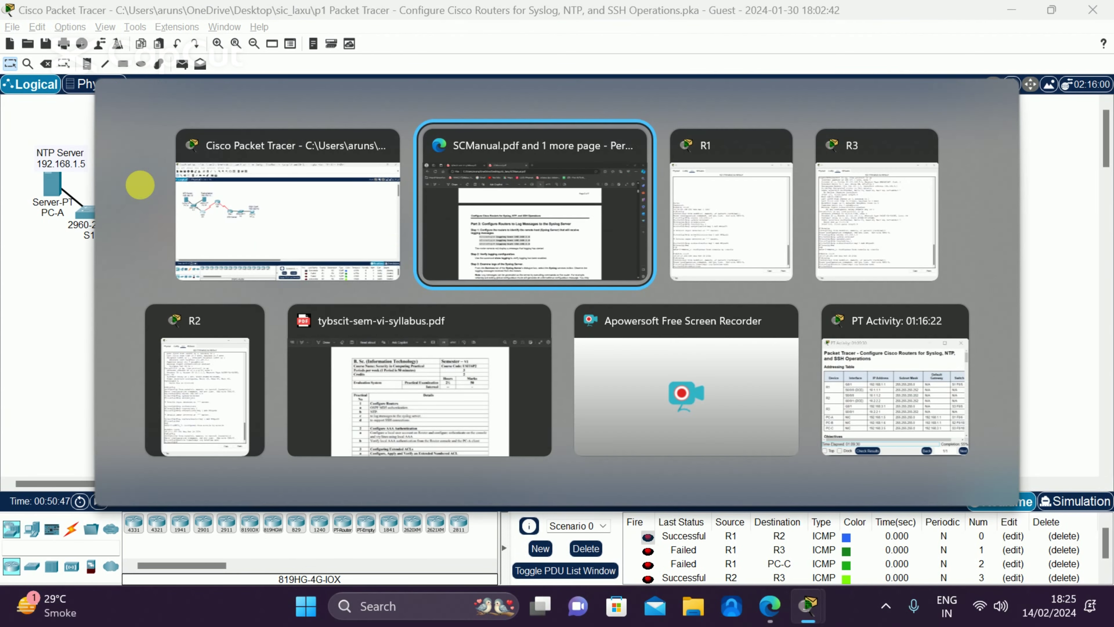
{"action": "key", "text": "alt+Tab"}
{"action": "key", "text": "Tab"}
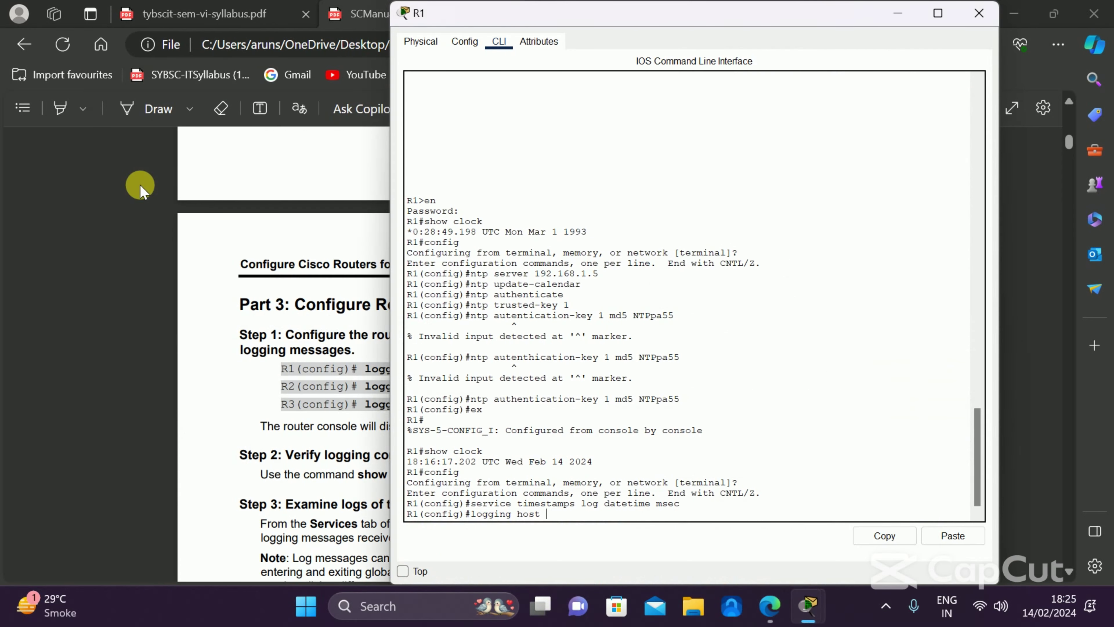
{"action": "type", "text": "192.168.1.6"}
{"action": "key", "text": "Return"}
Switch to R2's command line and set its syslog server with logging host 192.168.1.6.
{"action": "key", "text": "alt+Tab"}
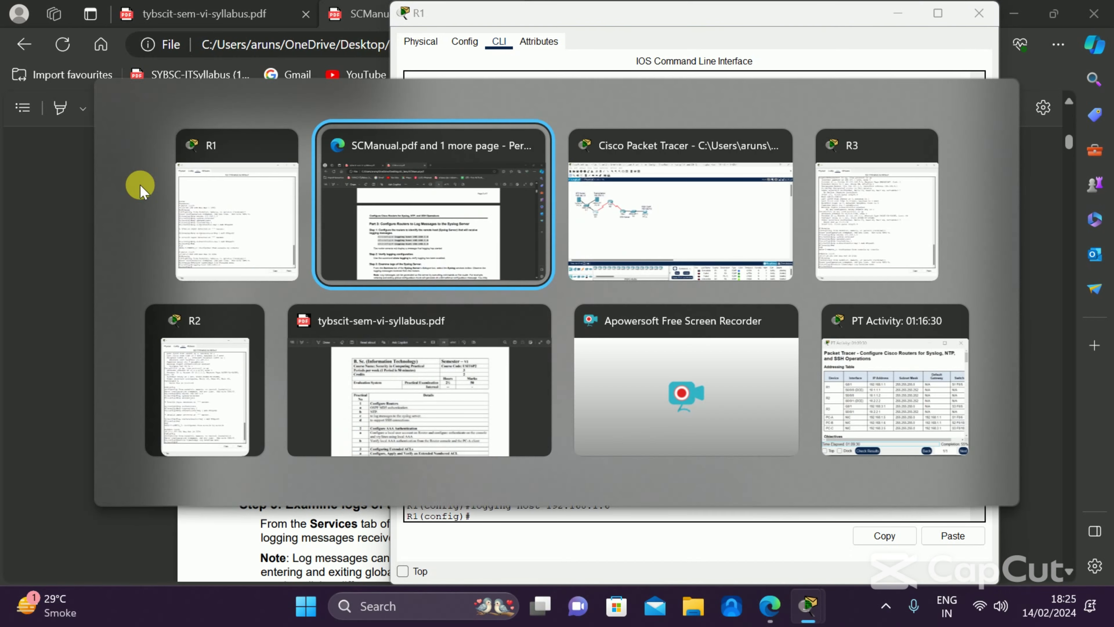
{"action": "key", "text": "alt+Tab"}
{"action": "key", "text": "alt+Tab"}
{"action": "key", "text": "alt+Tab"}
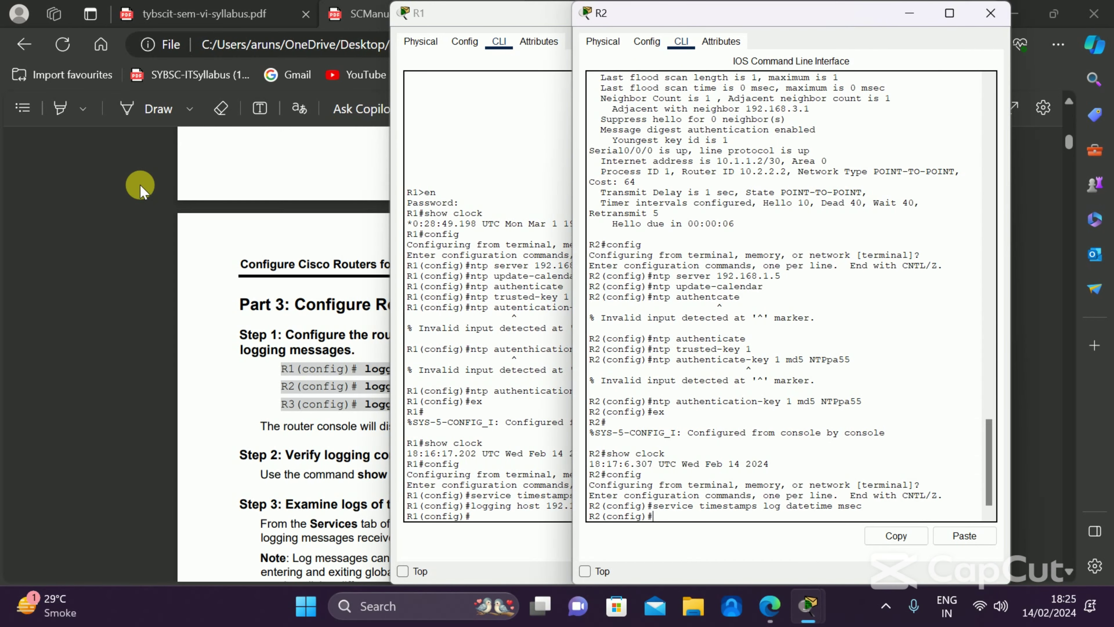
{"action": "type", "text": "logging host 192.168.1.6"}
{"action": "key", "text": "Return"}
Switch to R3's command line and set its syslog server with logging host 192.168.1.6.
{"action": "key", "text": "alt+Tab"}
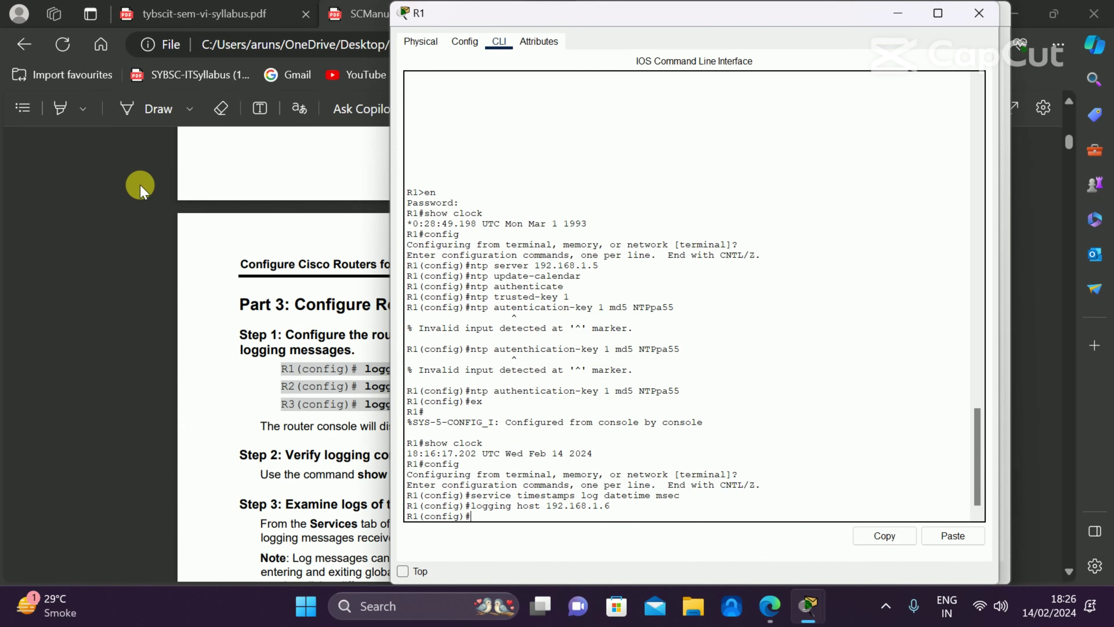
{"action": "key", "text": "alt+Tab"}
{"action": "key", "text": "alt+Tab"}
{"action": "key", "text": "alt+Tab"}
{"action": "key", "text": "alt+Tab"}
{"action": "key", "text": "alt+Tab"}
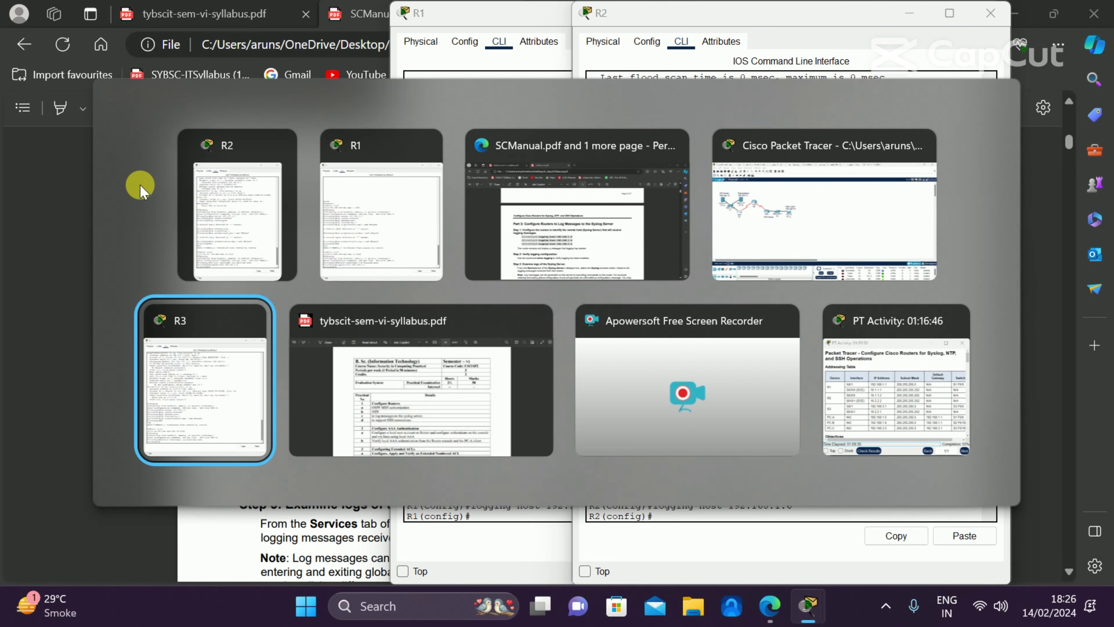
{"action": "type", "text": "logg"}
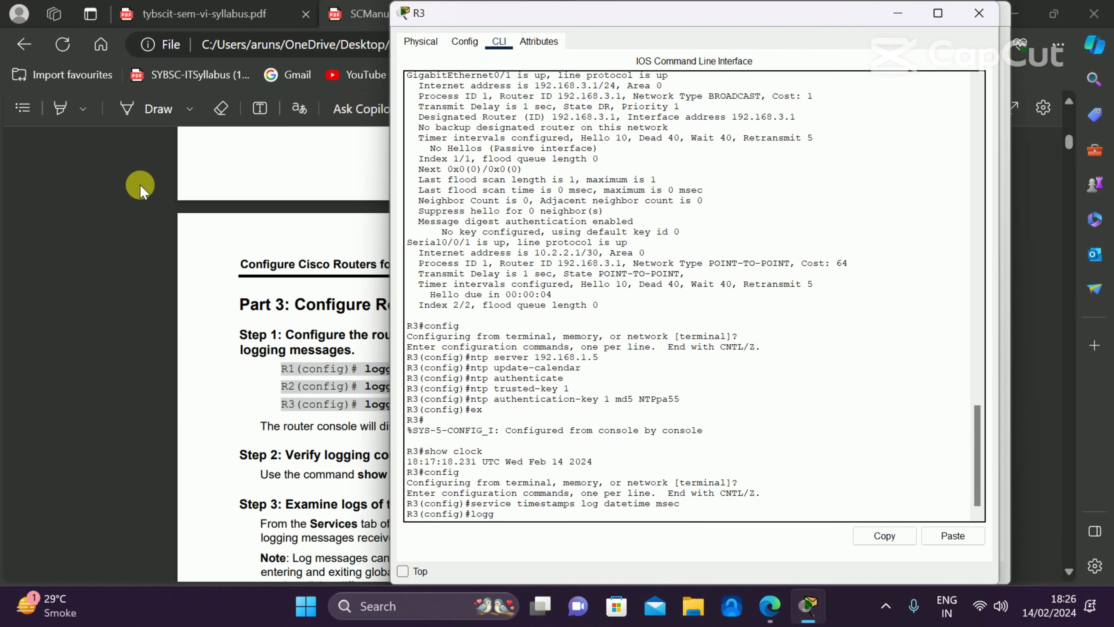
{"action": "type", "text": "ing host 1912"}
{"action": "key", "text": "BackSpace"}
{"action": "key", "text": "BackSpace"}
{"action": "type", "text": "2.168.1."}
{"action": "key", "text": "Return"}
Return to SCManual.pdf and read Part 3, Step 2 on verifying the logging configuration.
{"action": "key", "text": "alt+Tab"}
{"action": "key", "text": "alt+Tab"}
{"action": "key", "text": "alt+Tab"}
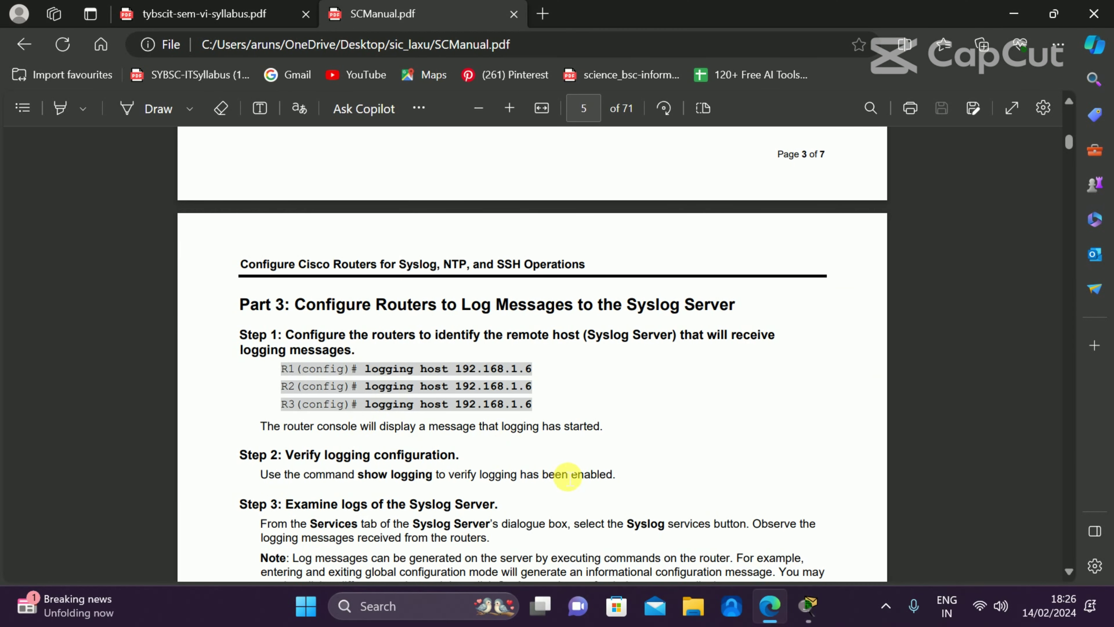
{"action": "scroll", "coordinate": [569, 478], "scroll_direction": "down", "scroll_amount": 2}
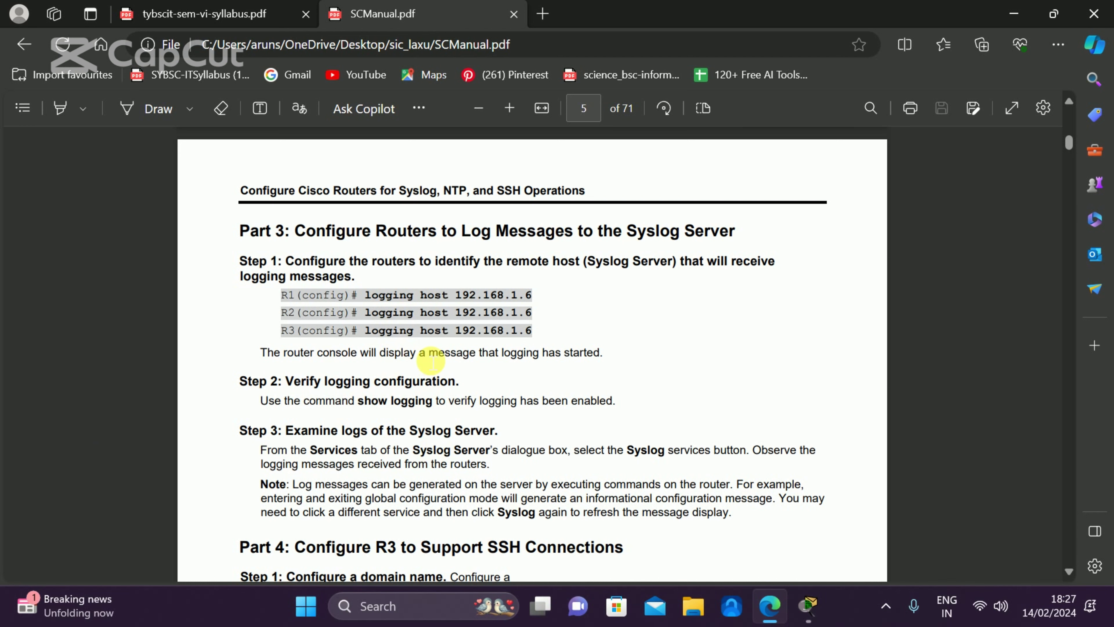
{"action": "key", "text": "alt+Tab"}
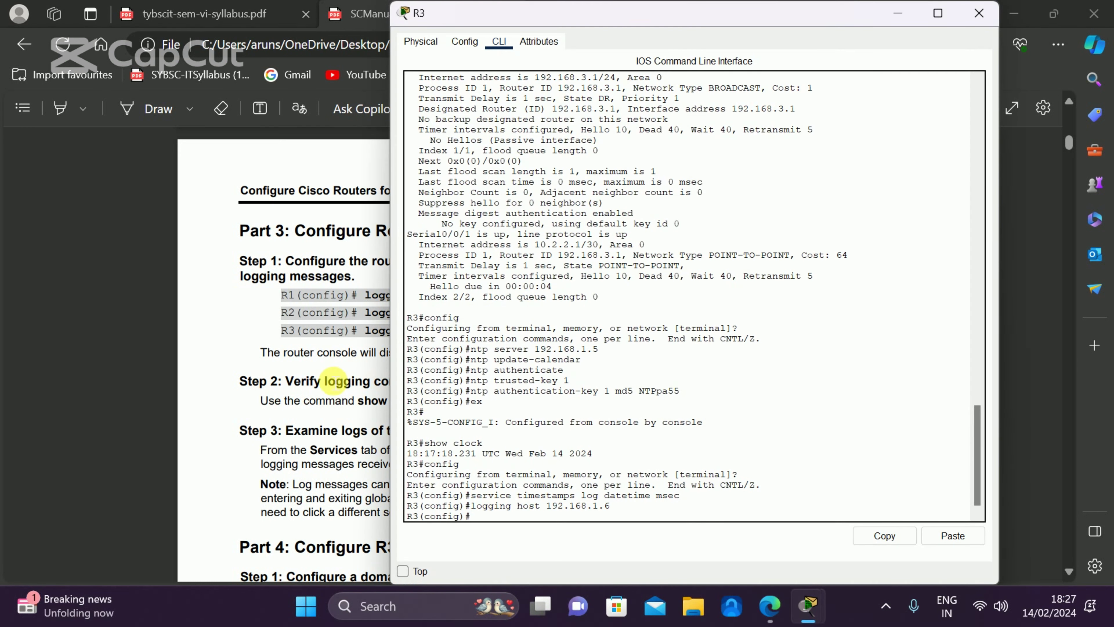
{"action": "left_click", "coordinate": [387, 382]}
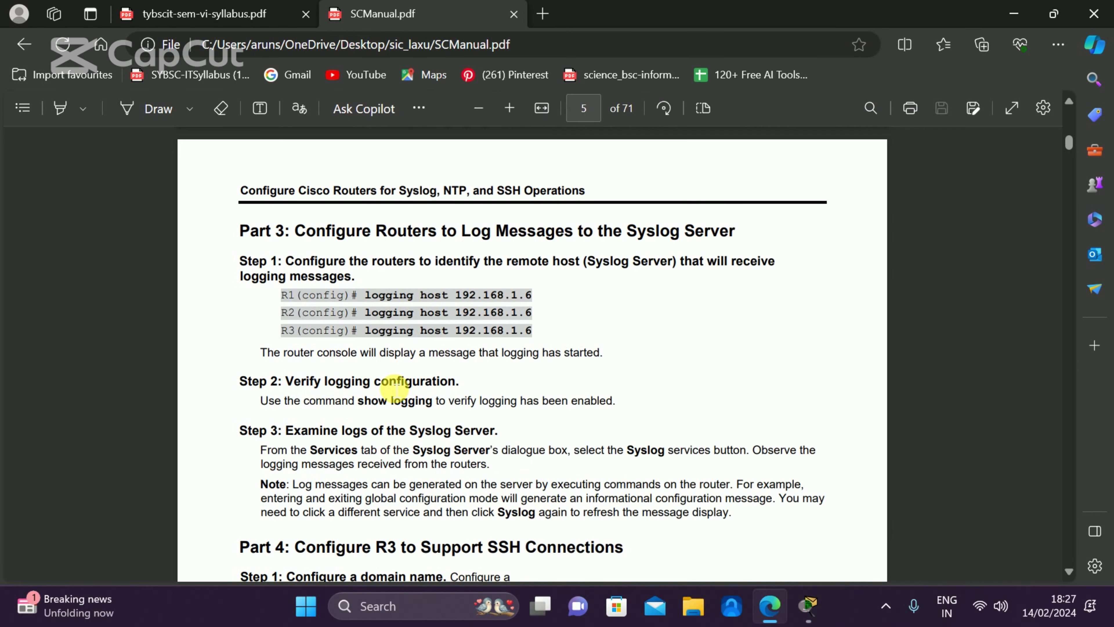
Exit configuration mode on R1 and verify its syslog configuration with the command show logging.
{"action": "key", "text": "alt+Tab"}
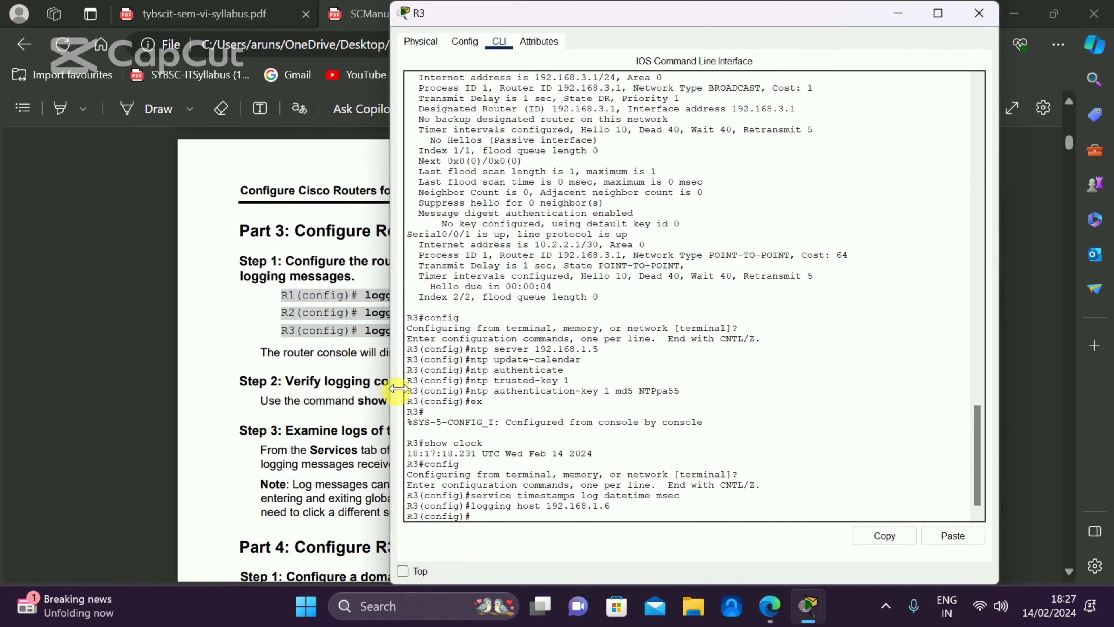
{"action": "key", "text": "alt+Tab"}
{"action": "key", "text": "alt+Tab"}
{"action": "key", "text": "alt+Tab"}
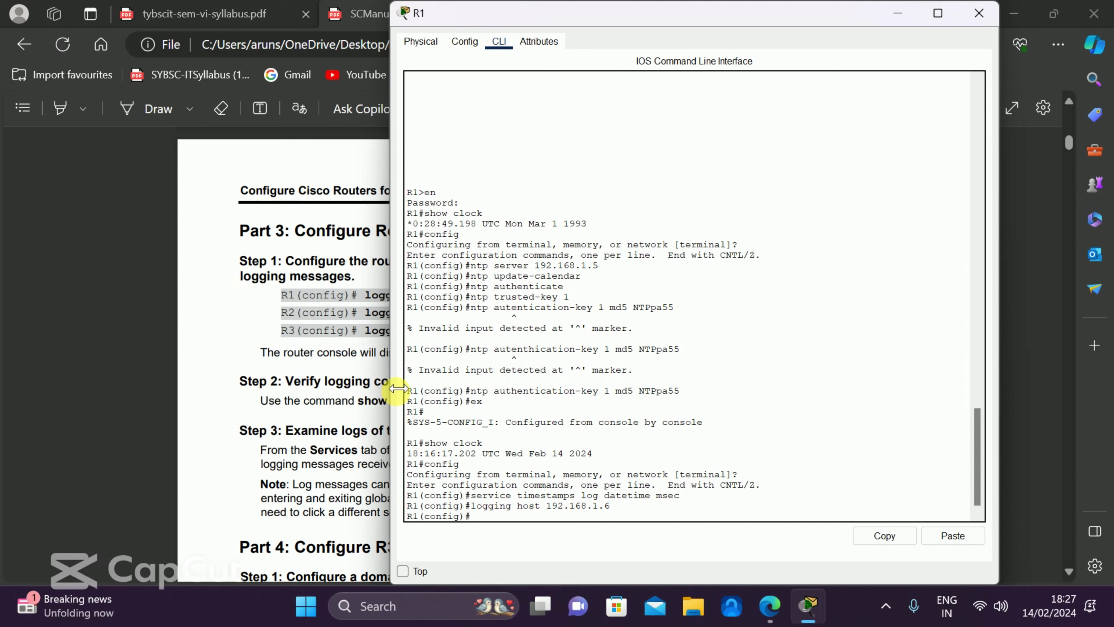
{"action": "type", "text": "ex"}
{"action": "key", "text": "Return"}
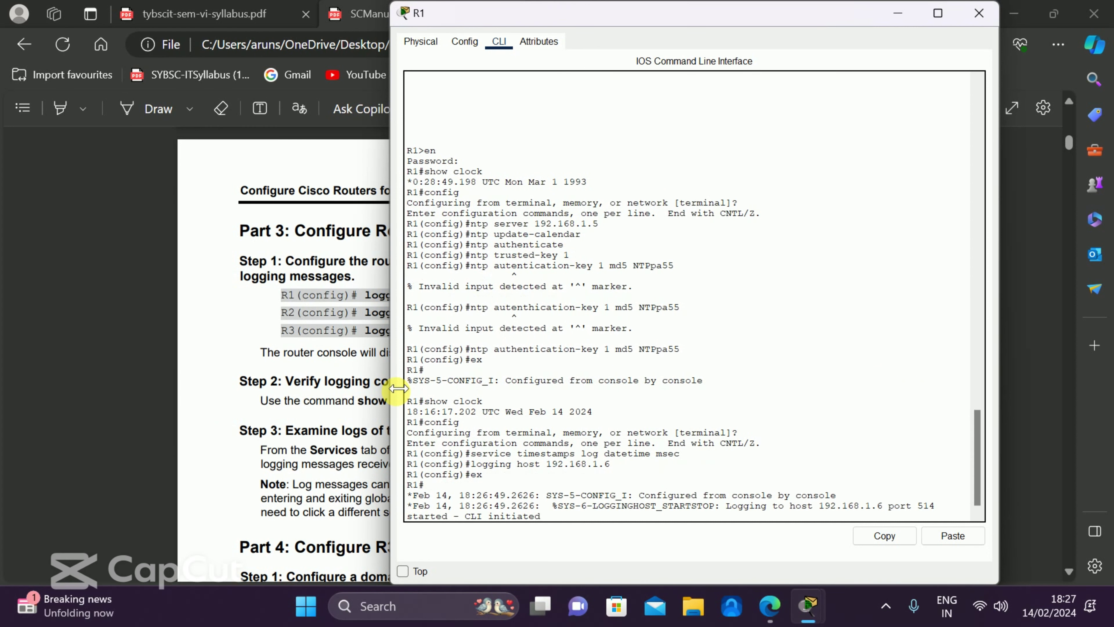
{"action": "key", "text": "Return"}
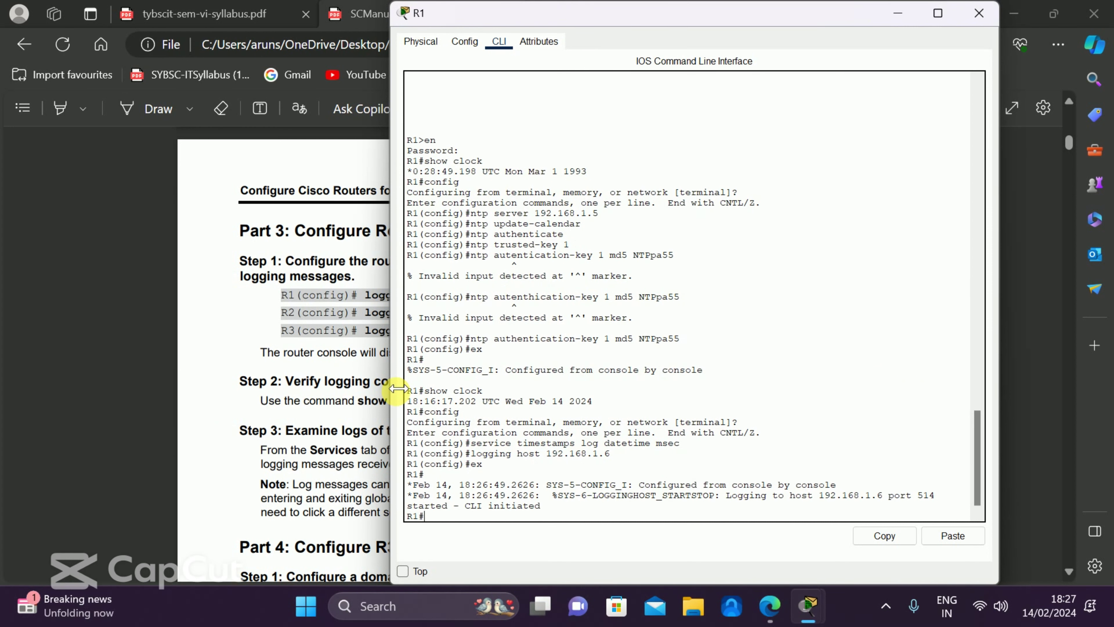
{"action": "type", "text": "show logging"}
{"action": "key", "text": "Return"}
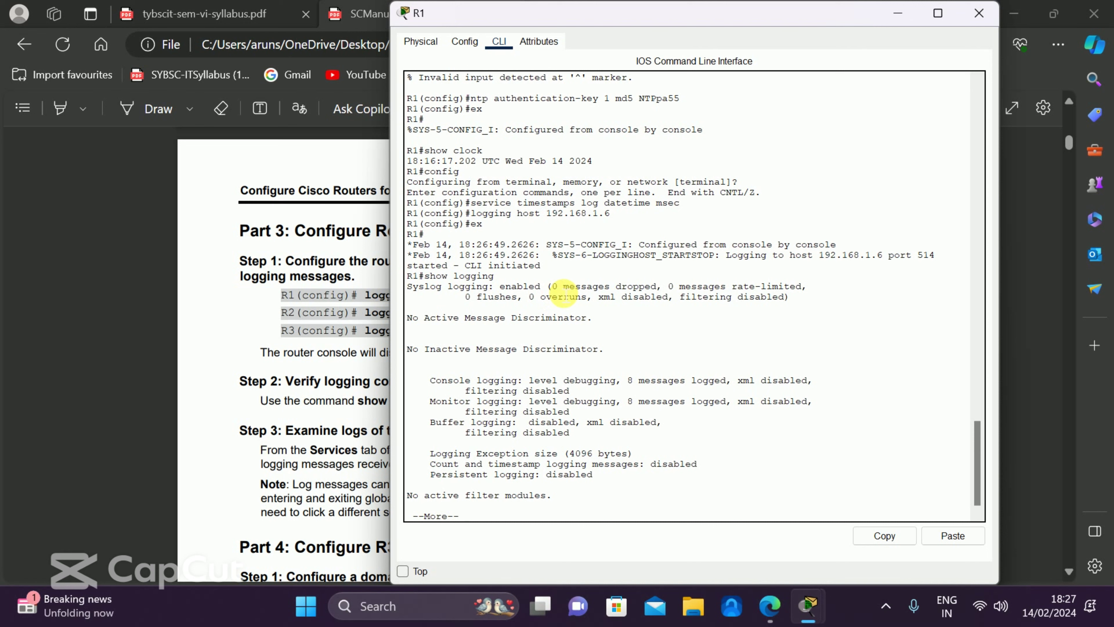
Exit configuration mode on R2, run show logging, and examine the syslog logging status line.
{"action": "key", "text": "alt+Tab"}
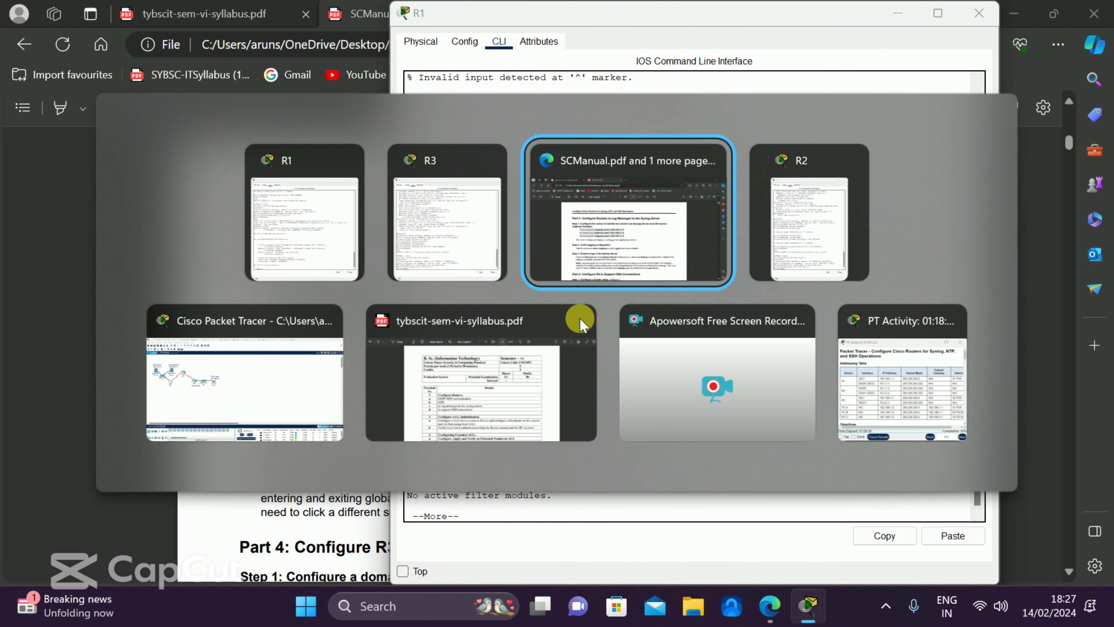
{"action": "key", "text": "alt+Tab"}
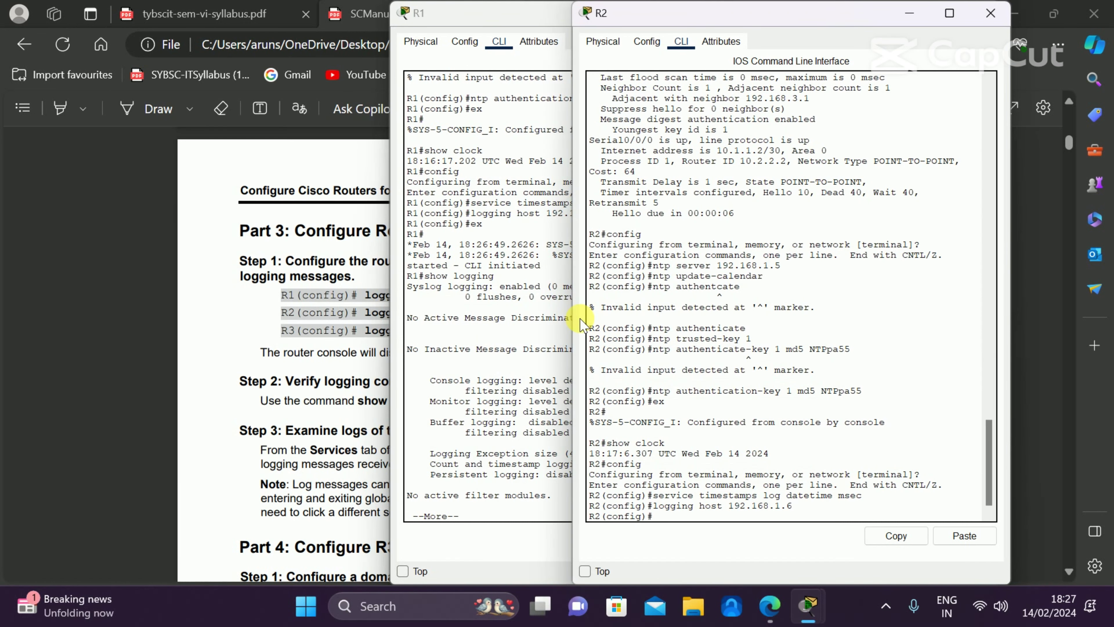
{"action": "type", "text": "ex"}
{"action": "key", "text": "Return"}
{"action": "key", "text": "Return"}
{"action": "type", "text": "s"}
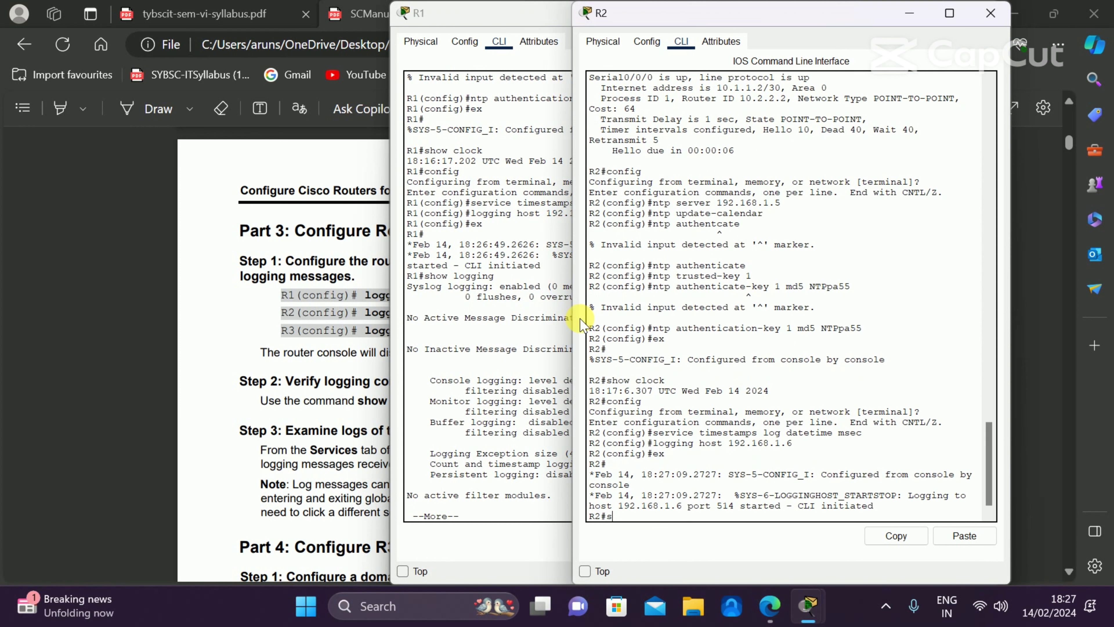
{"action": "type", "text": "how logging"}
{"action": "key", "text": "Return"}
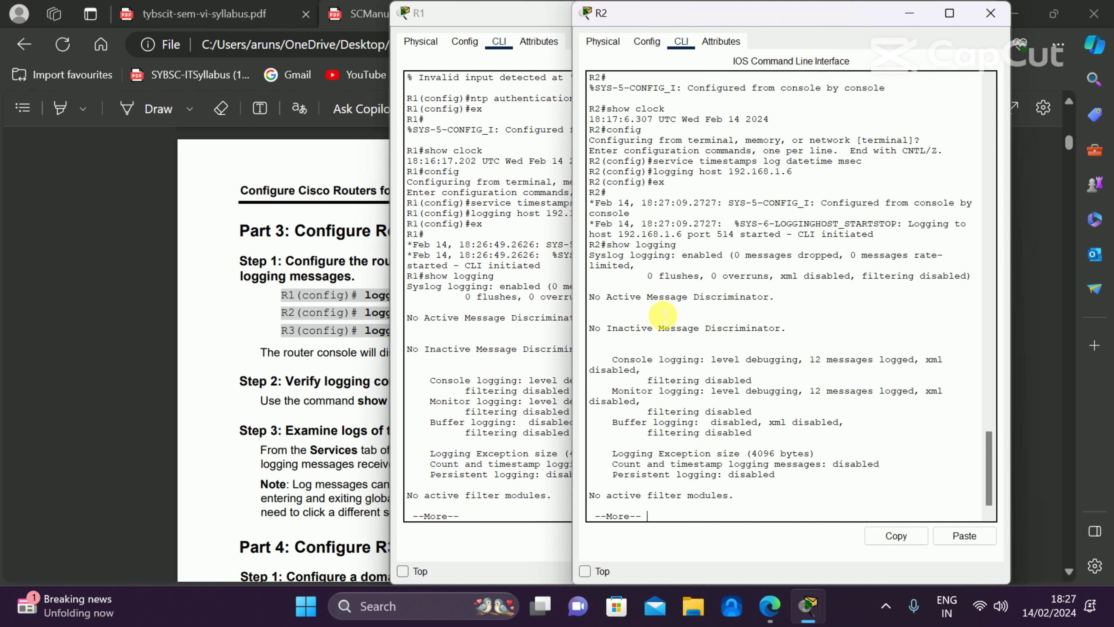
{"action": "left_click", "coordinate": [604, 263]}
{"action": "left_click_drag", "start_coordinate": [605, 262], "coordinate": [724, 262]}
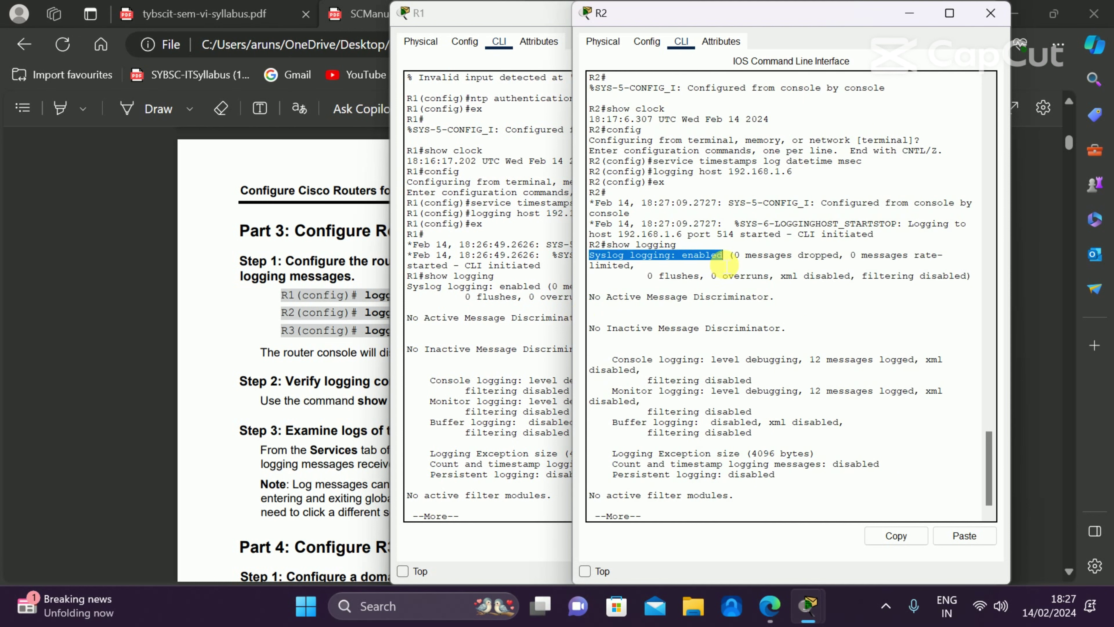
{"action": "left_click", "coordinate": [720, 261]}
Exit configuration mode on R3, run show logging, and advance the output by one line.
{"action": "key", "text": "alt+Tab"}
{"action": "key", "text": "alt+Tab"}
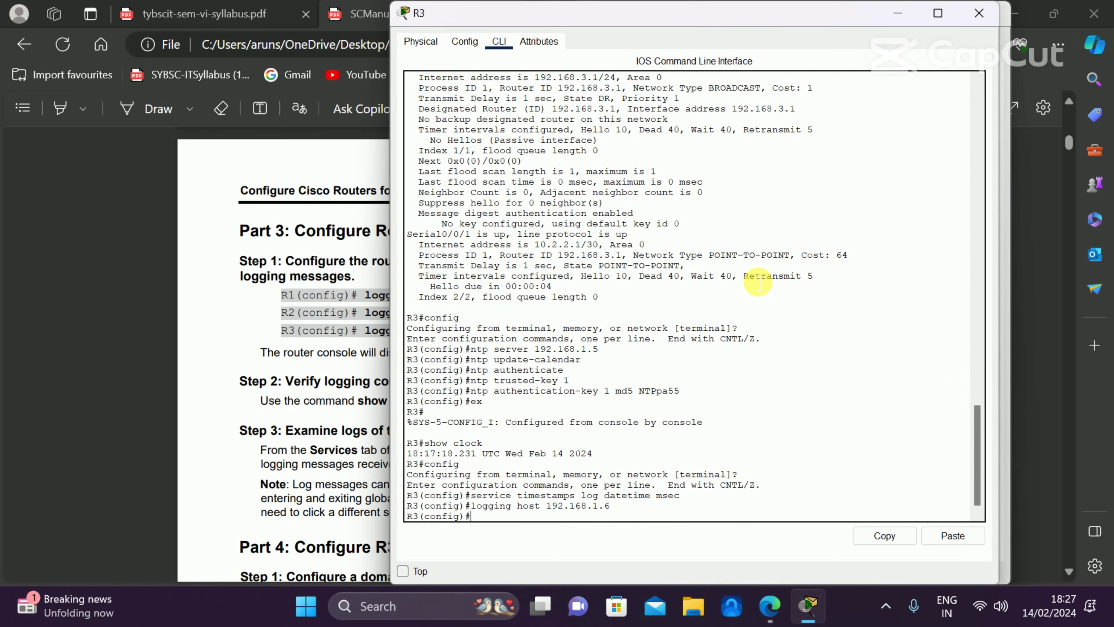
{"action": "type", "text": "ex"}
{"action": "key", "text": "Return"}
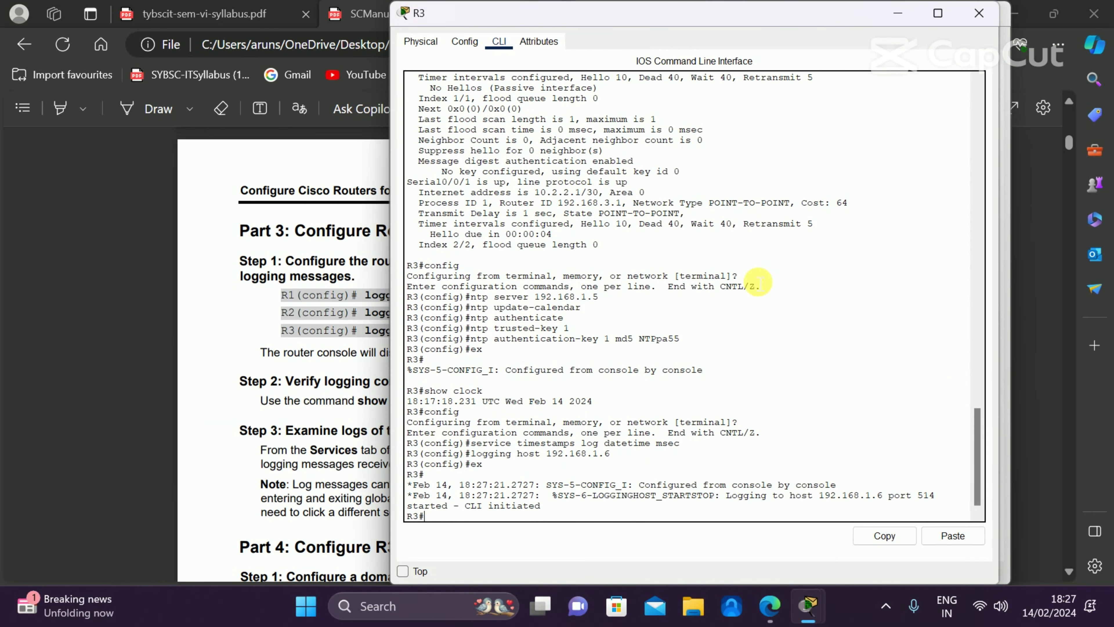
{"action": "type", "text": "show logging"}
{"action": "key", "text": "Return"}
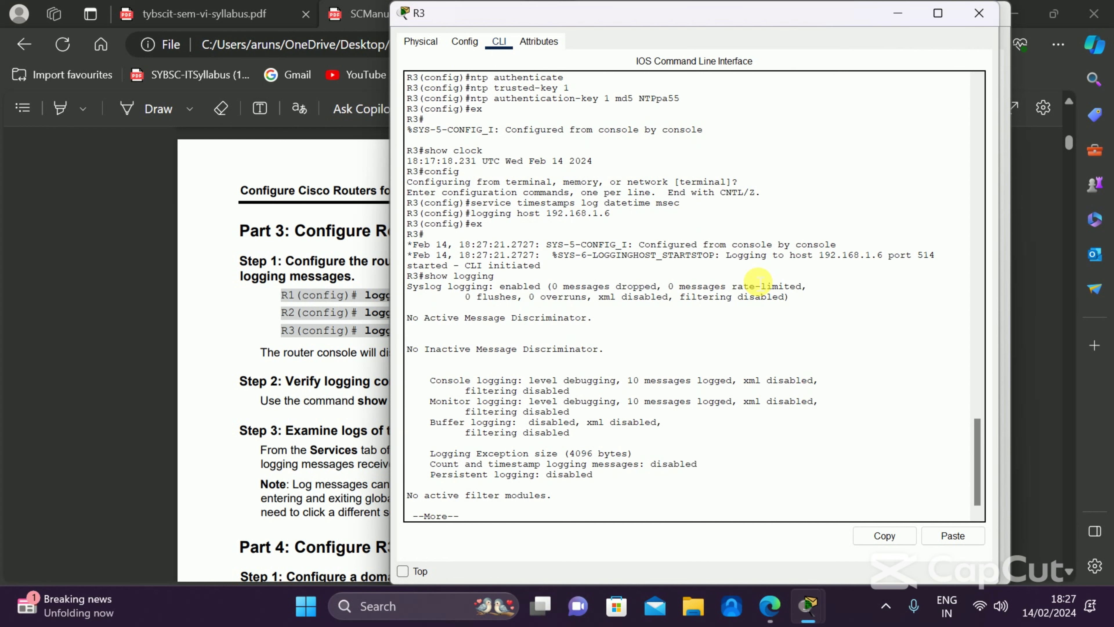
{"action": "key", "text": "Return"}
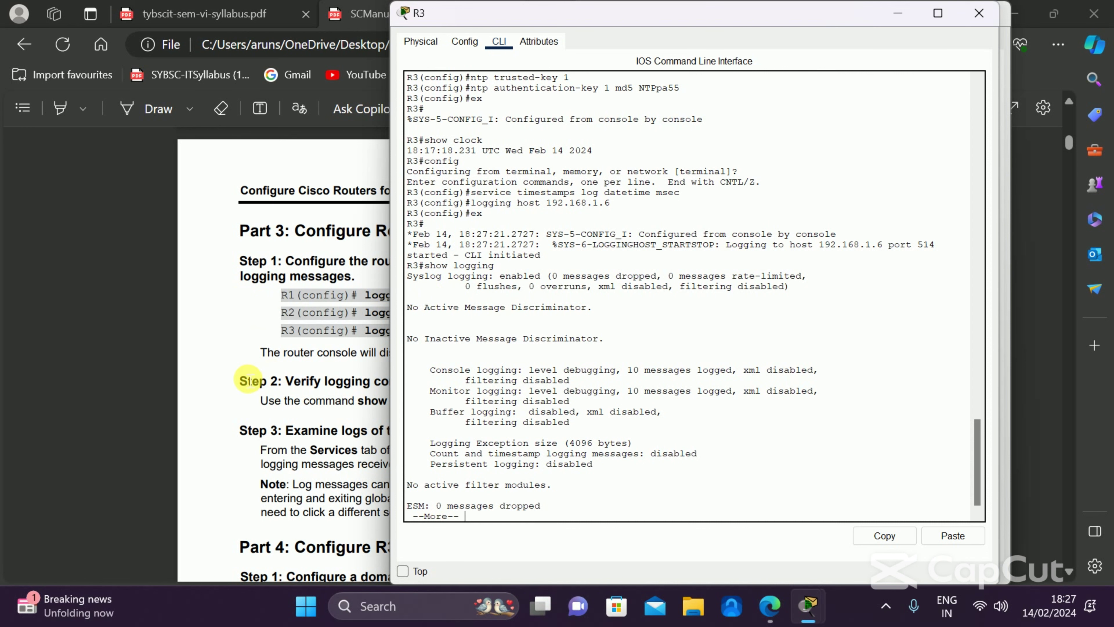
Switch to SCManual.pdf and read Part 3, Step 3 on examining the logs of the Syslog Server.
{"action": "left_click", "coordinate": [247, 380]}
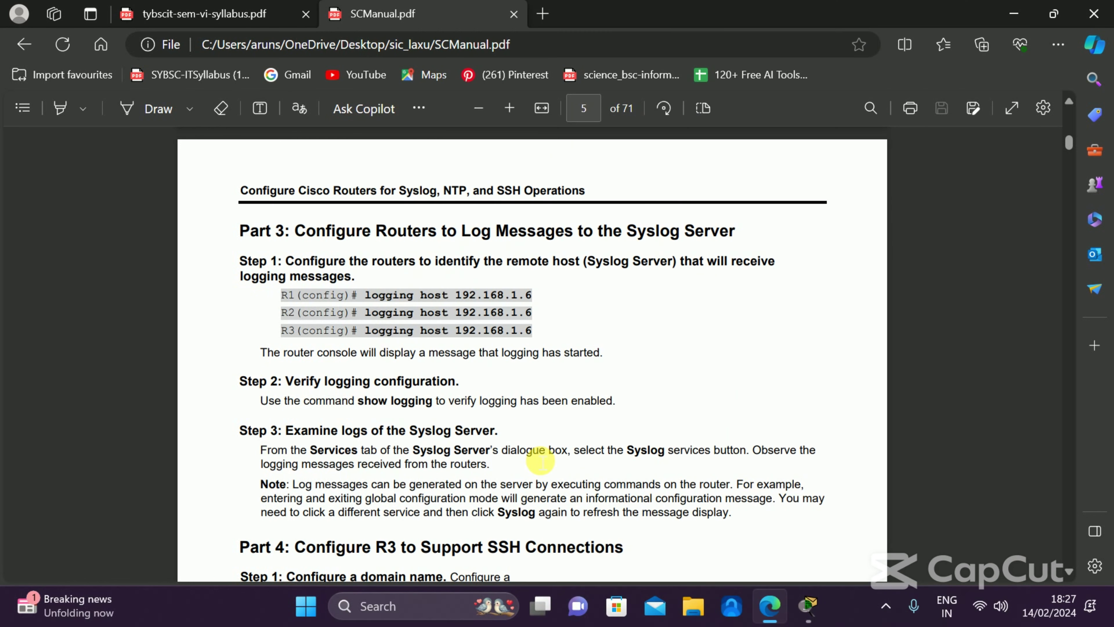
{"action": "key", "text": "alt+Tab"}
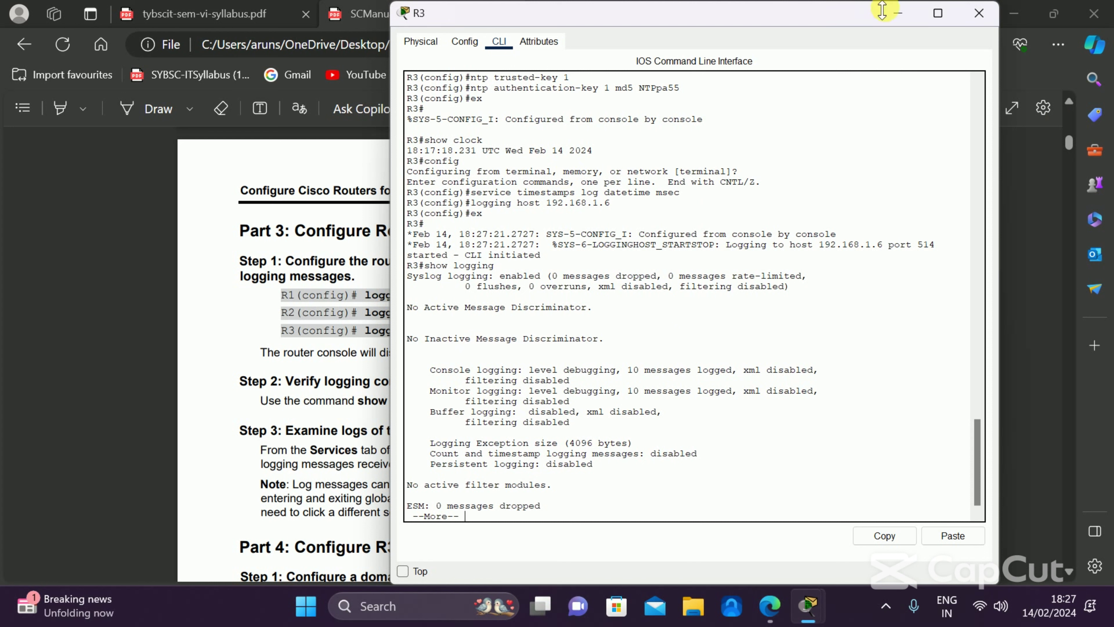
{"action": "left_click", "coordinate": [892, 22]}
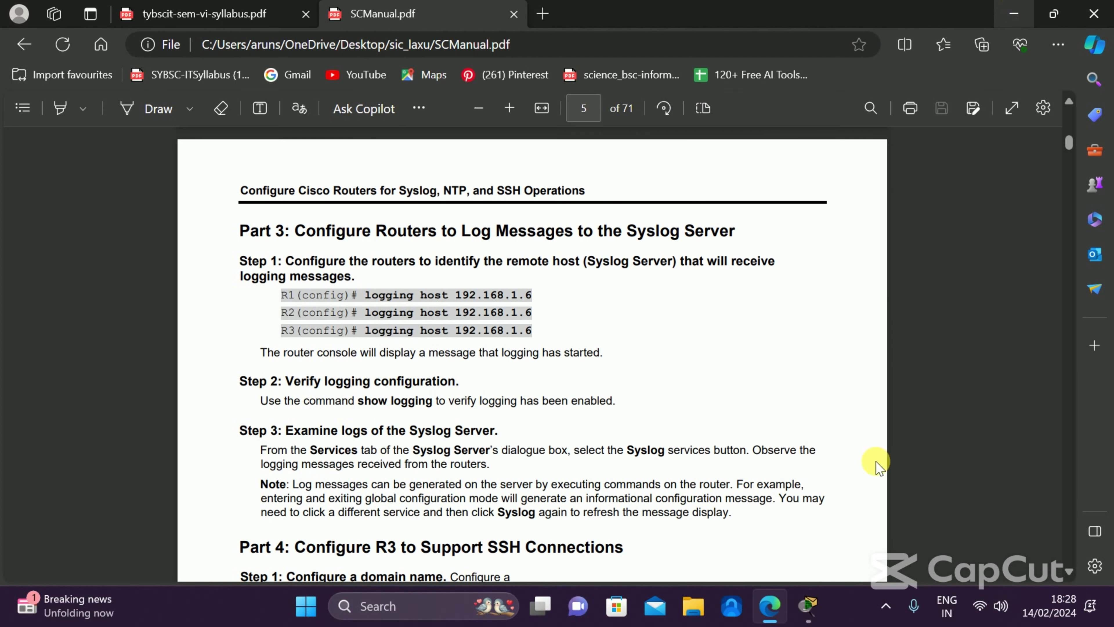
{"action": "key", "text": "alt+Tab"}
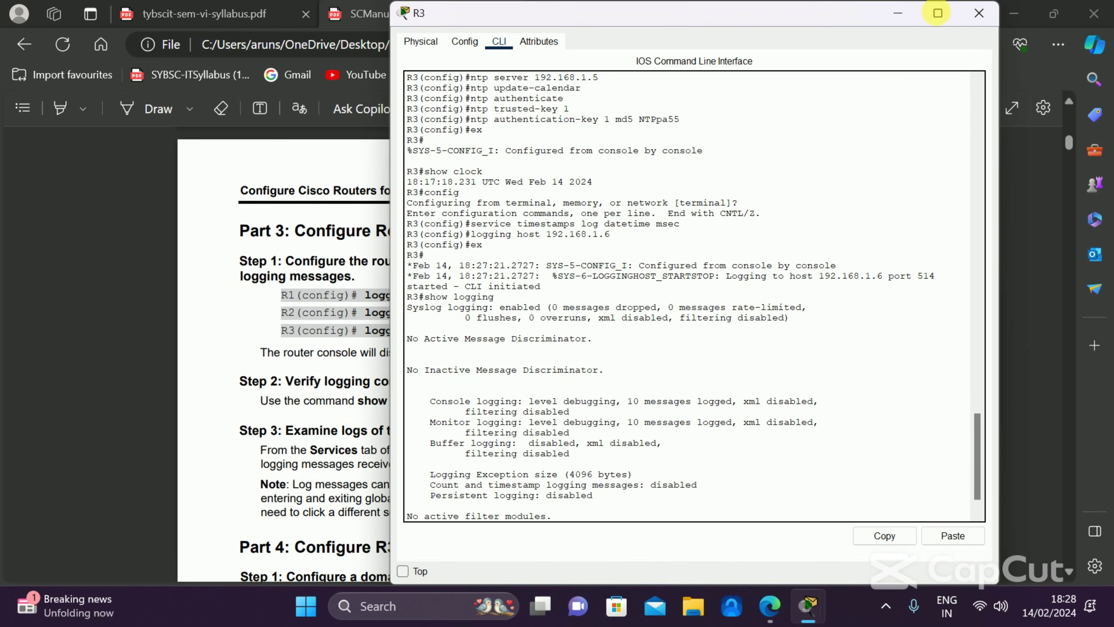
Return to the Packet Tracer topology, open the SYSLOG service on Syslog Server PC-B, and examine the router log messages.
{"action": "left_click", "coordinate": [897, 13]}
{"action": "left_click", "coordinate": [1009, 13]}
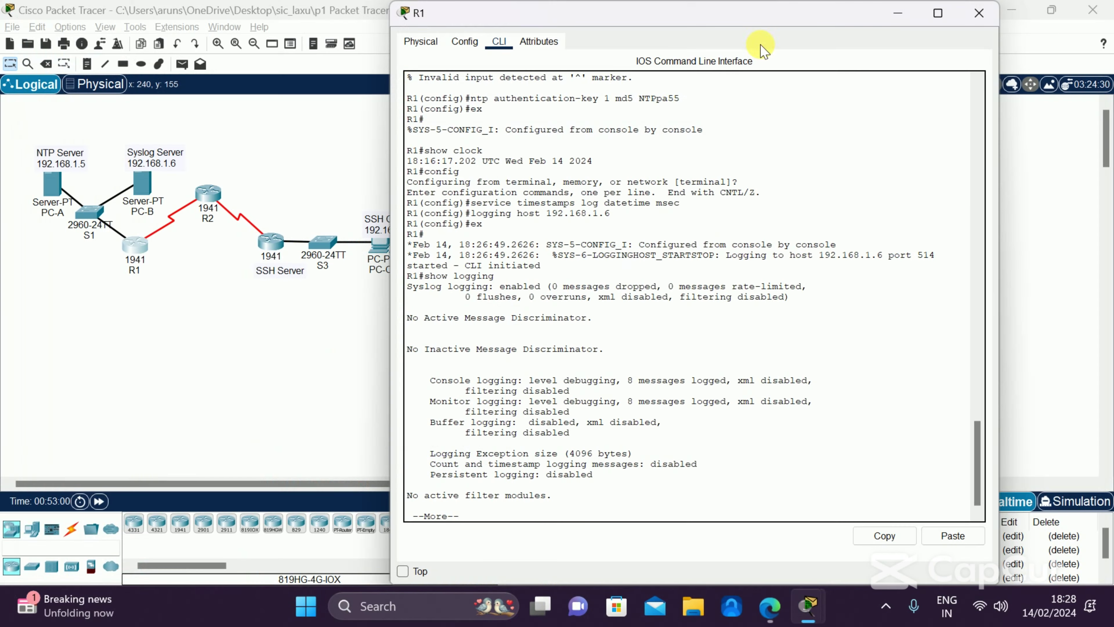
{"action": "left_click", "coordinate": [185, 322]}
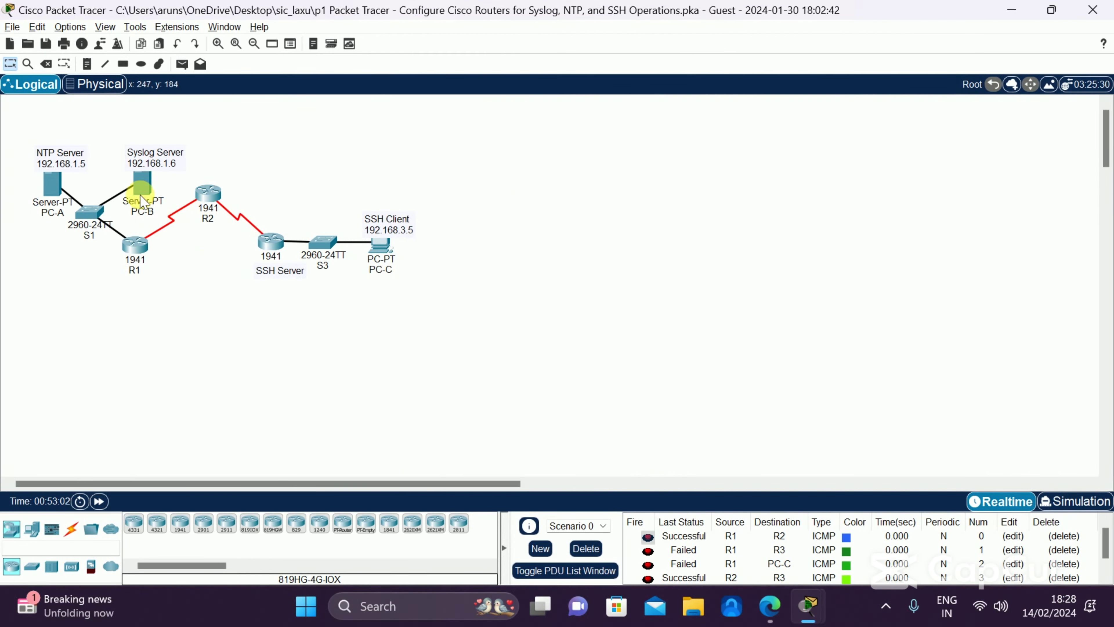
{"action": "left_click", "coordinate": [140, 186]}
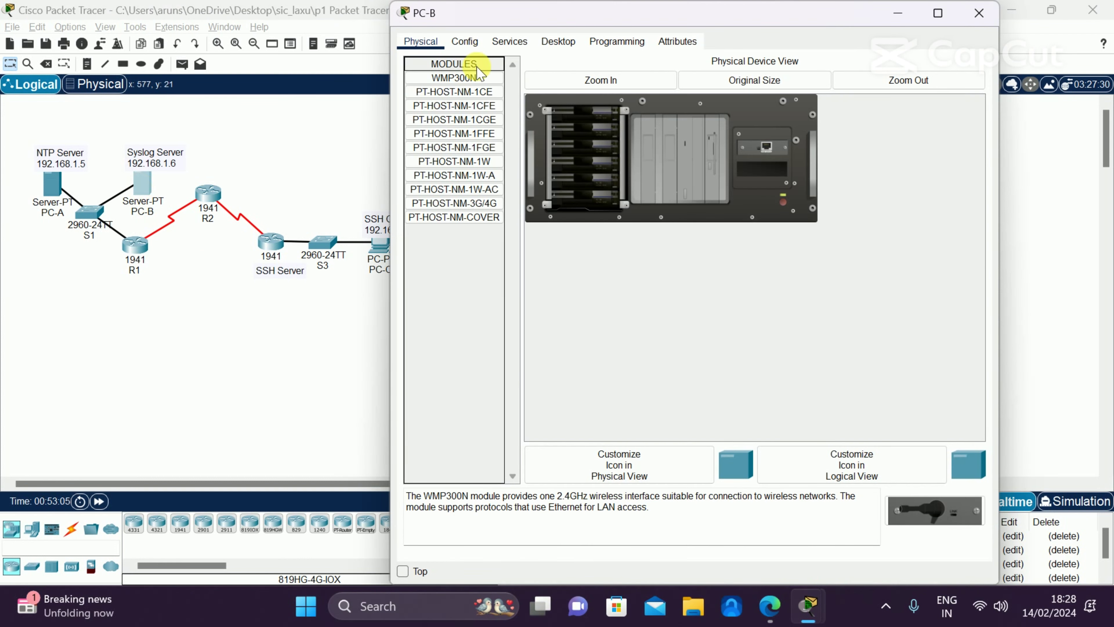
{"action": "left_click", "coordinate": [504, 44]}
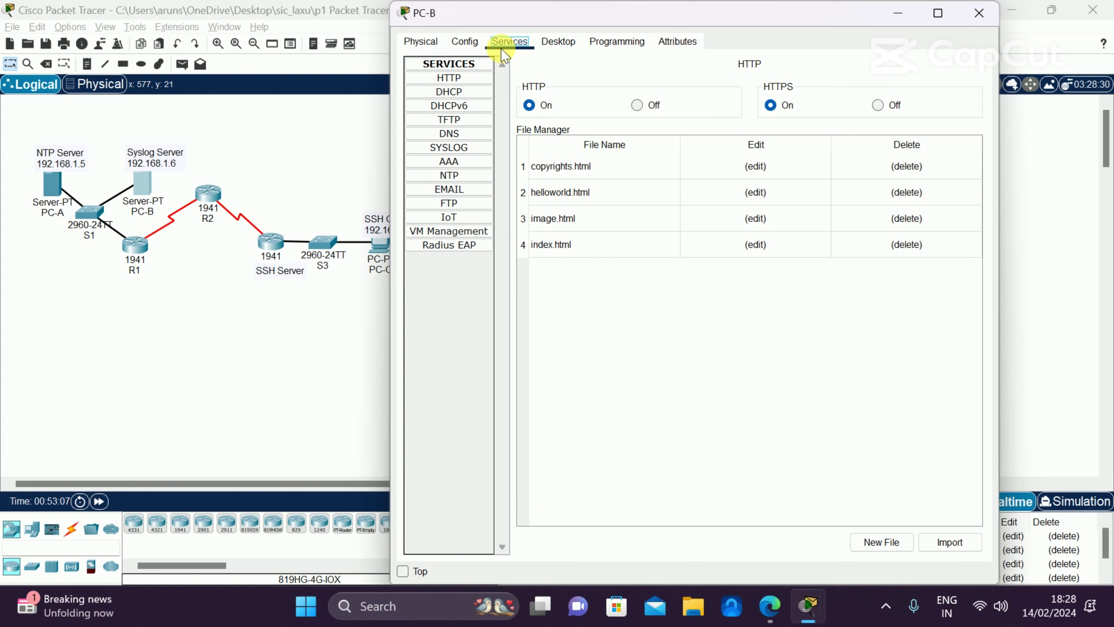
{"action": "left_click", "coordinate": [456, 150]}
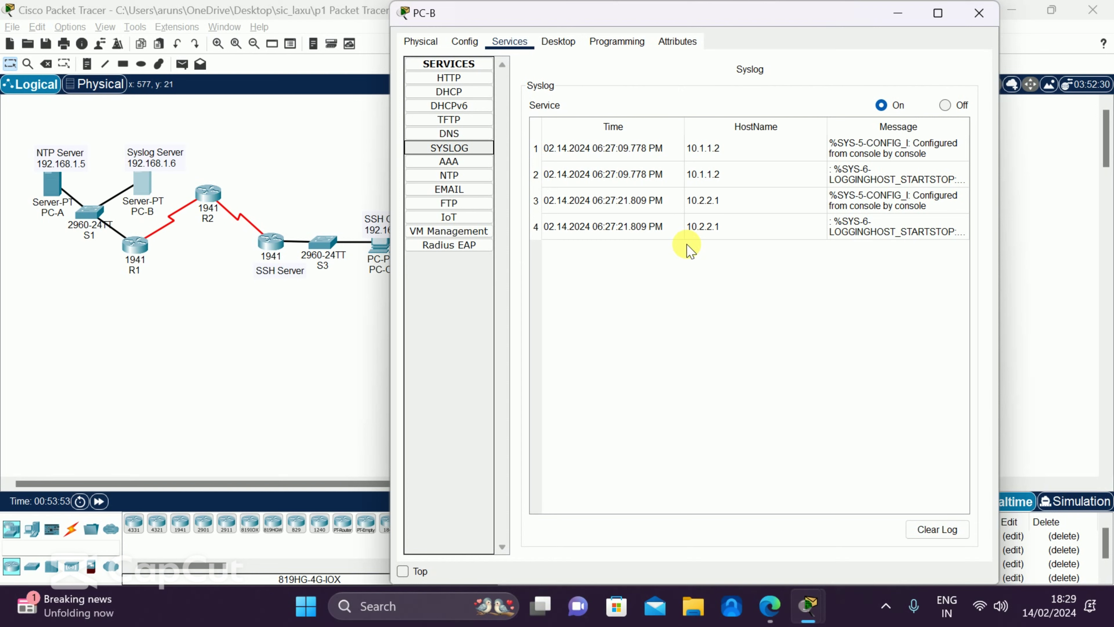
Switch to tybscit-sem-vi-syllabus.pdf and review the Practical 1 router configuration topics.
{"action": "key", "text": "alt+Tab"}
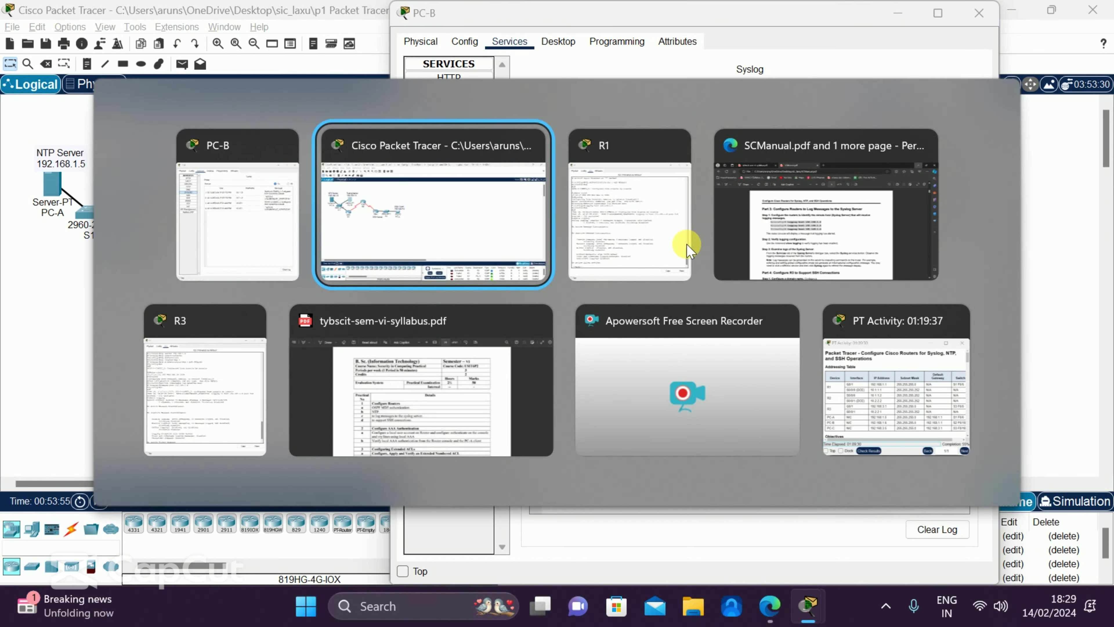
{"action": "key", "text": "Tab"}
{"action": "key", "text": "Tab"}
{"action": "key", "text": "Tab"}
{"action": "key", "text": "Tab"}
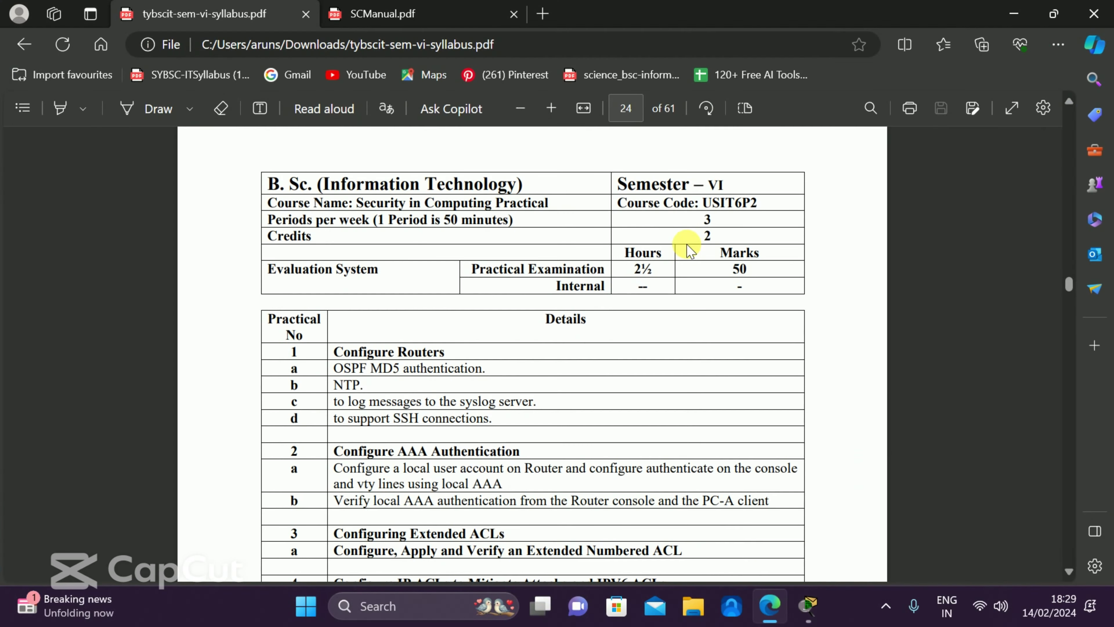
{"action": "key", "text": "alt+Tab"}
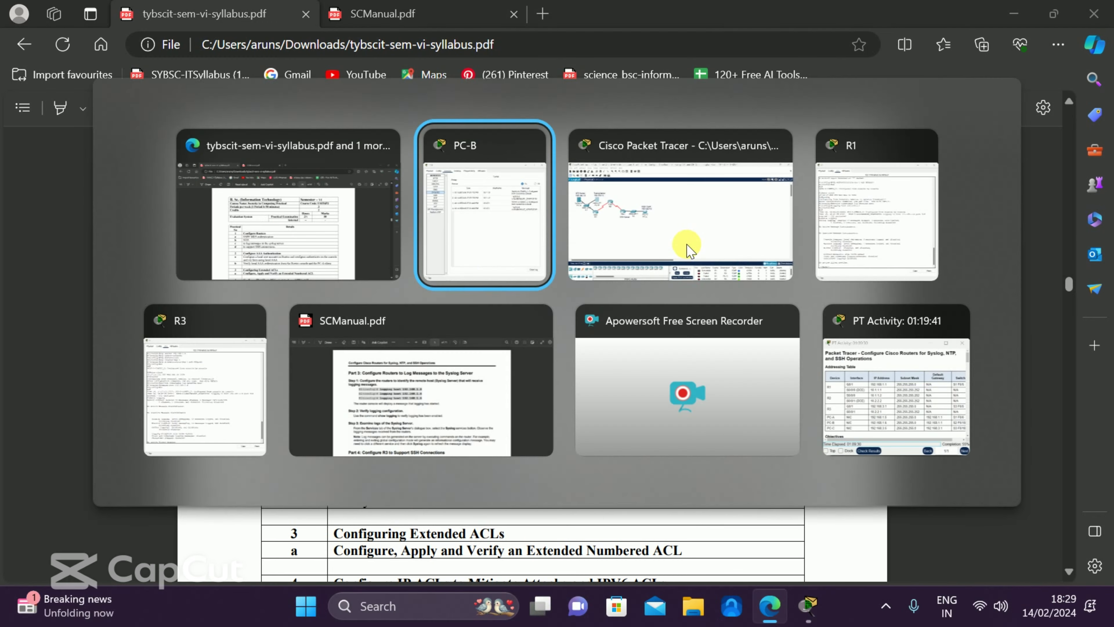
{"action": "key", "text": "Tab"}
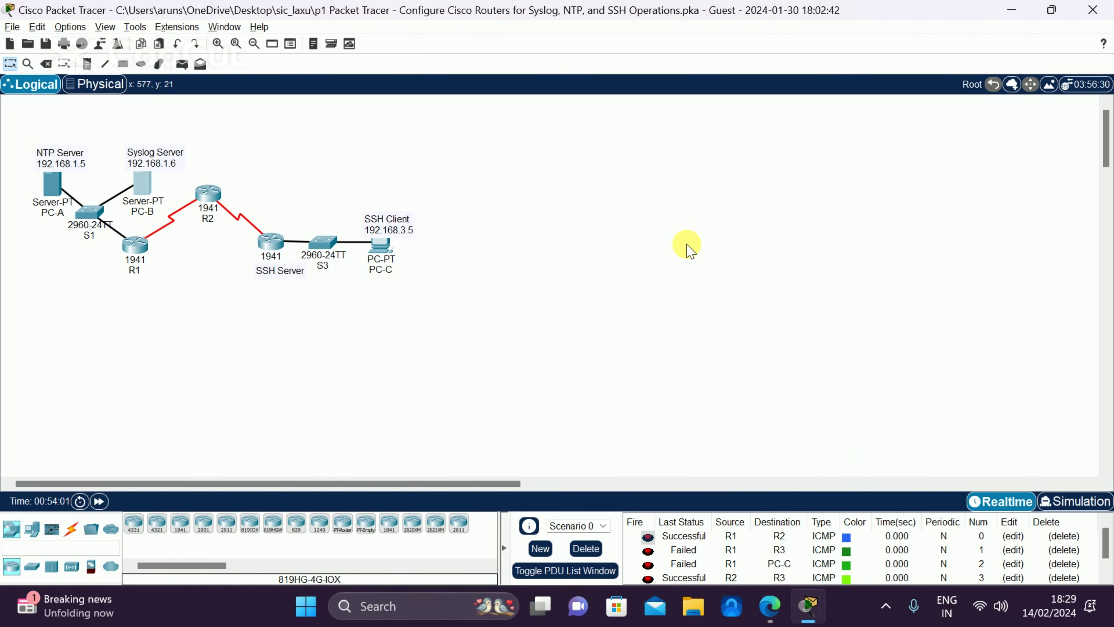
{"action": "key", "text": "alt+Tab"}
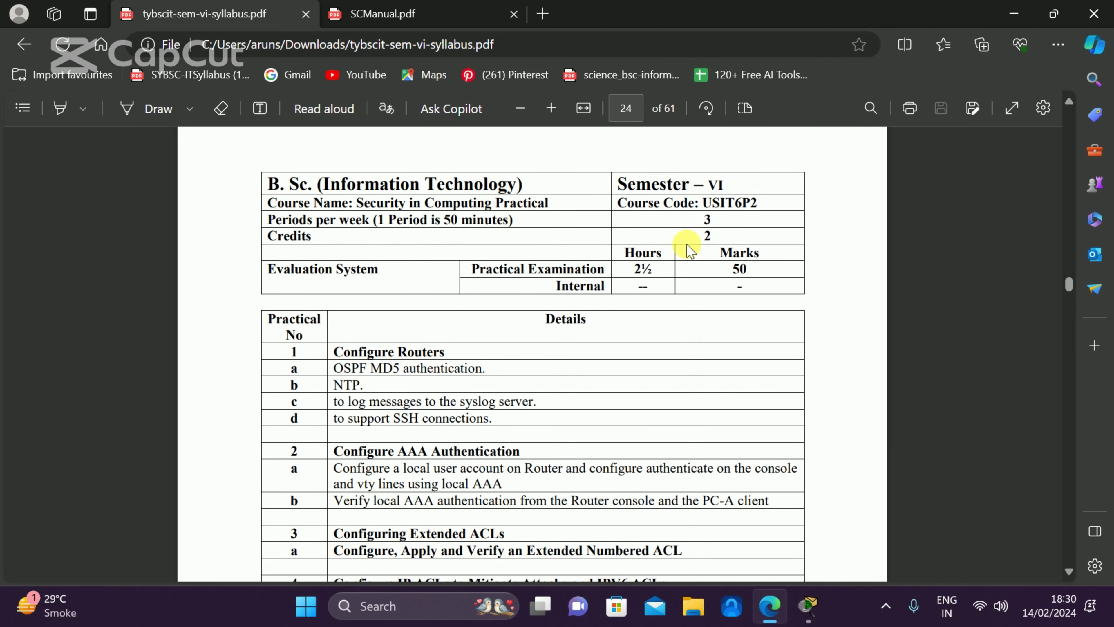